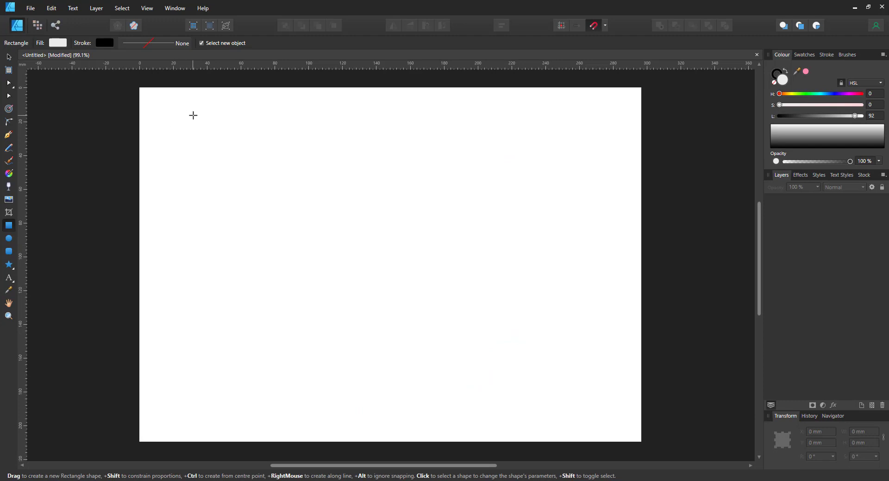
# Step: Draw a rectangle about 118 by 185 mm on the page's left half and create a symbol from it
pyautogui.moveTo(193, 115); pyautogui.dragTo(391, 421)
pyautogui.click(147, 10)
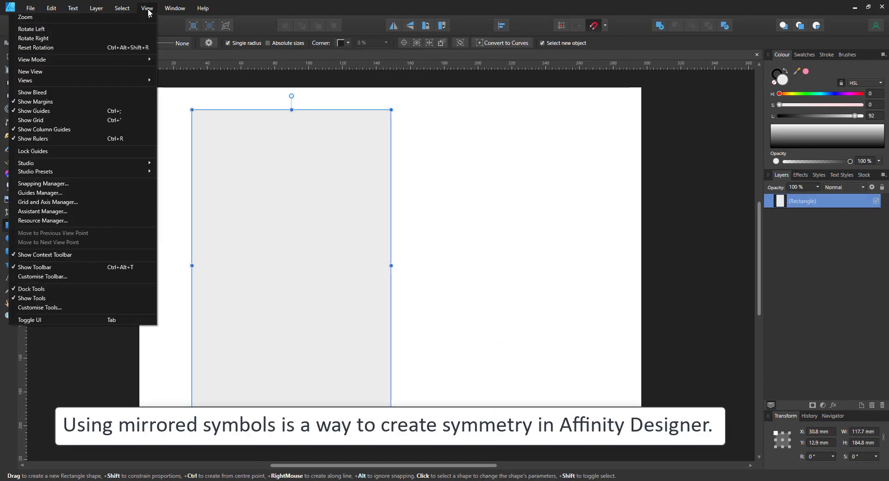
pyautogui.moveTo(77, 163)
pyautogui.click(187, 337)
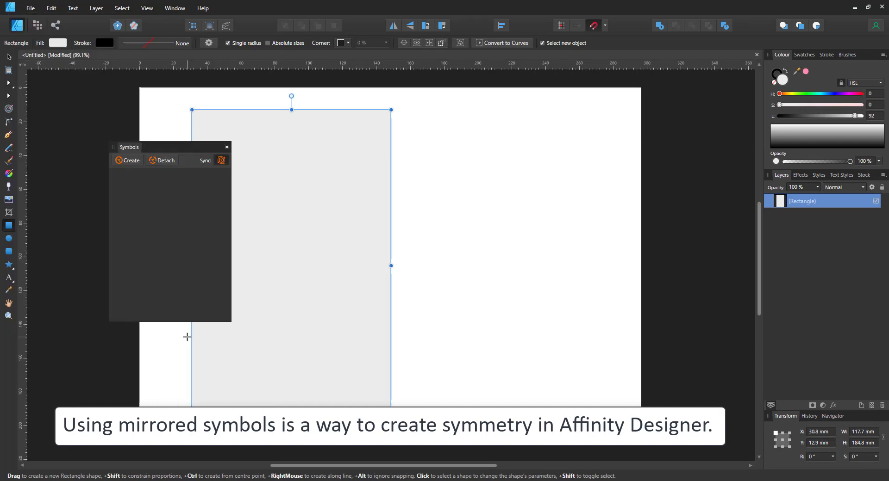
pyautogui.click(139, 161)
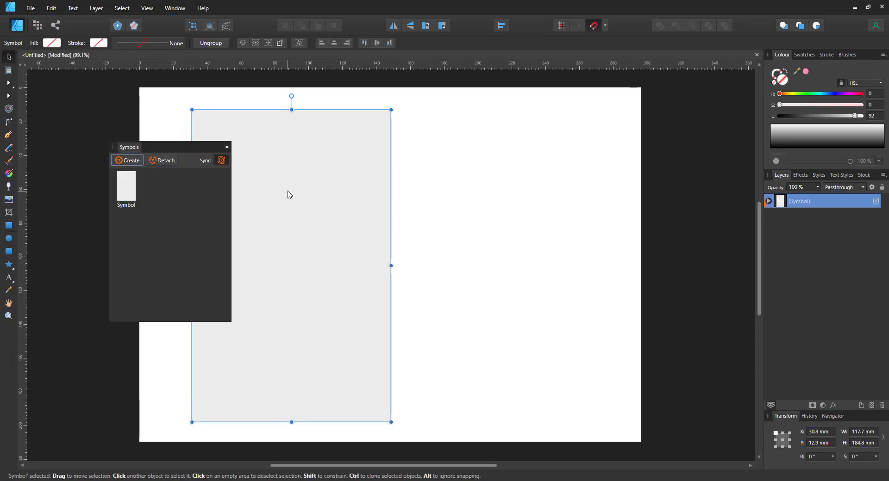
pyautogui.click(227, 148)
# Step: Duplicate the symbol and place the mirrored copy directly against the original's right edge
pyautogui.hotkey('ctrl', 'j')
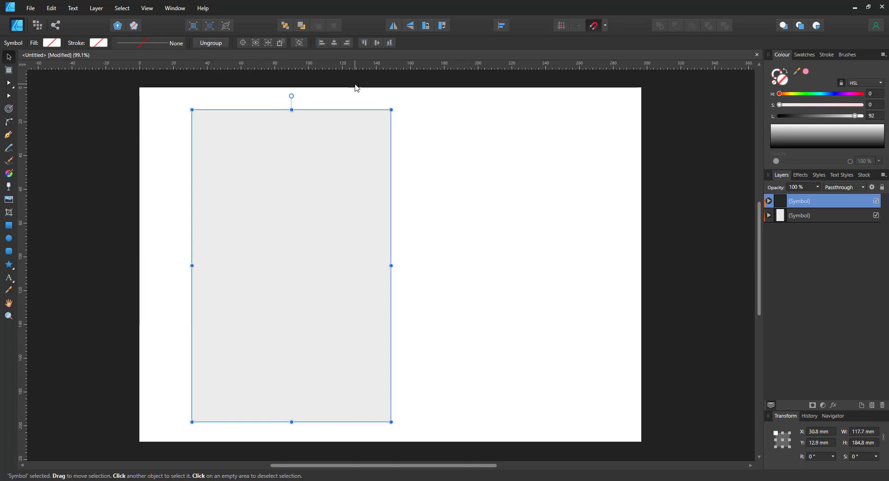
pyautogui.moveTo(282, 176); pyautogui.dragTo(420, 177)
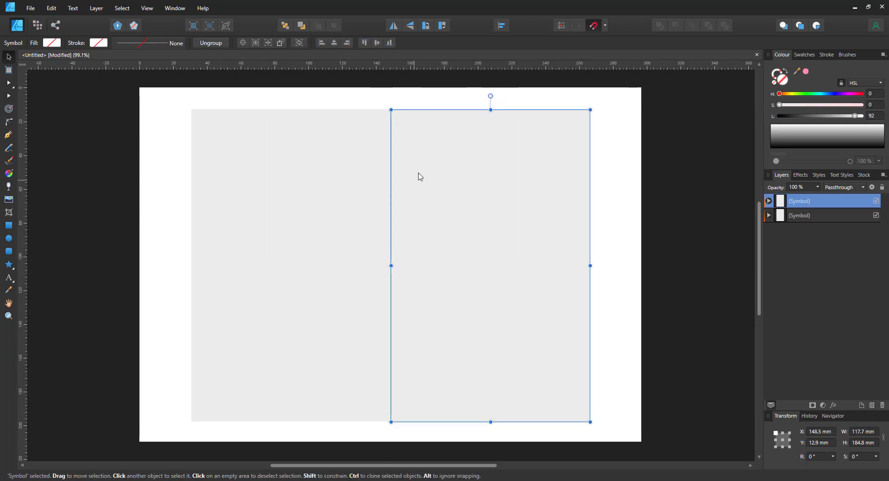
# Step: Draw an unfilled circle about 44 mm wide over the left symbol and set its stroke width to 6 pt
pyautogui.click(274, 220)
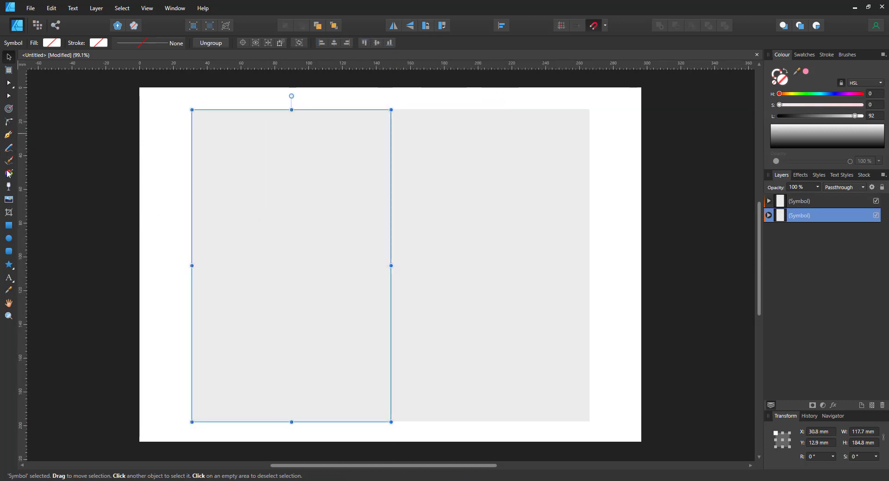
pyautogui.click(8, 238)
pyautogui.moveTo(255, 195); pyautogui.dragTo(328, 269)
pyautogui.click(141, 43)
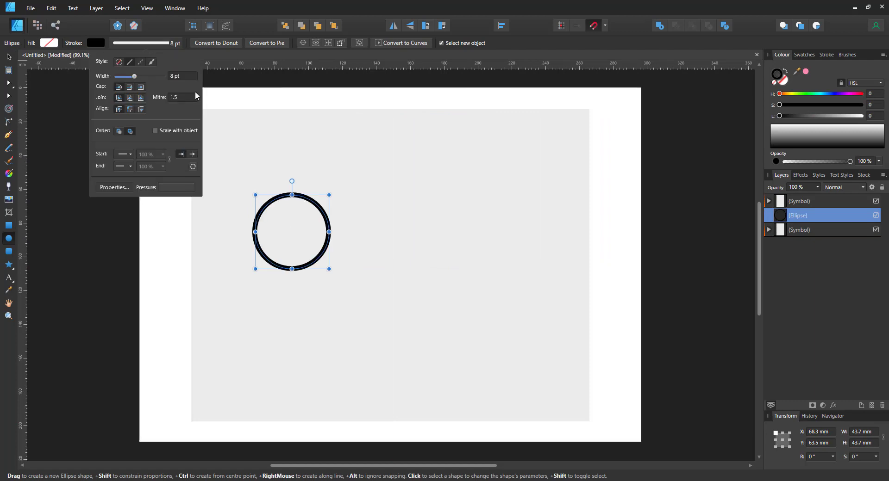
pyautogui.scroll(-2, 184, 77)
# Step: Shrink the circle to about 28 mm and nest it inside the left symbol's layer
pyautogui.click(8, 57)
pyautogui.moveTo(331, 195); pyautogui.dragTo(318, 209)
pyautogui.moveTo(797, 216); pyautogui.dragTo(802, 232)
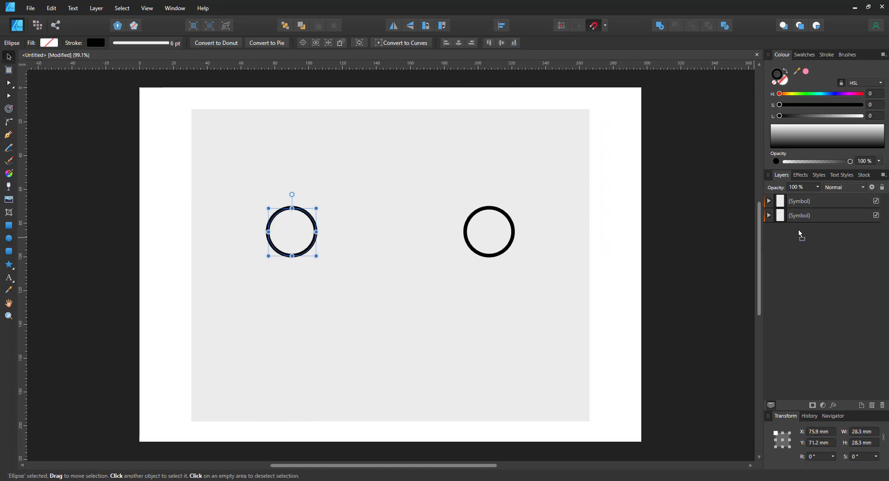
# Step: Move the circle toward the mirror line, add a smaller concentric duplicate, and scale both circles down
pyautogui.moveTo(316, 225); pyautogui.dragTo(366, 241)
pyautogui.hotkey('ctrl', 'j')
pyautogui.keyDown('shift'); pyautogui.click(357, 240); pyautogui.keyUp('shift')
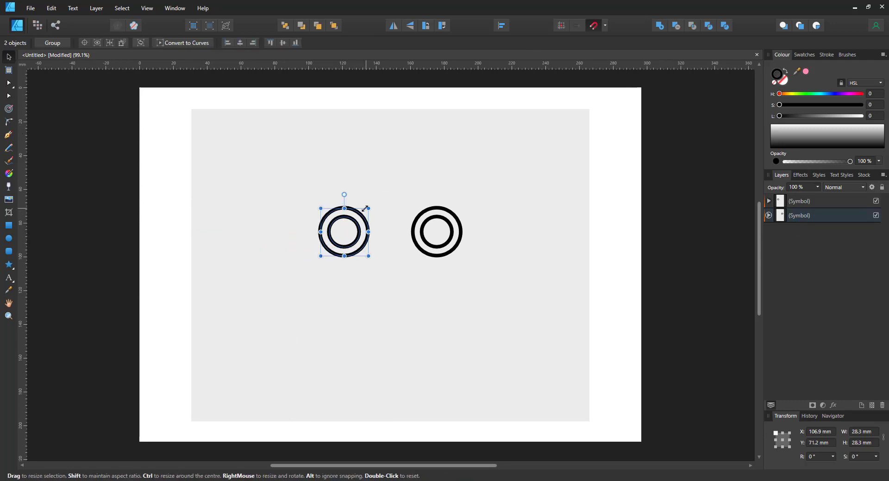
pyautogui.moveTo(367, 209); pyautogui.dragTo(362, 213)
# Step: Shrink the inner eye circle and turn its black stroke into a solid fill for the pupil
pyautogui.click(768, 216)
pyautogui.click(802, 230)
pyautogui.moveTo(359, 241); pyautogui.dragTo(349, 233)
pyautogui.hotkey('shift', 'x')
# Step: Duplicate the pupil as a small highlight circle with lightness 100 as its white fill, and position it on the pupil
pyautogui.hotkey('ctrl', 'j')
pyautogui.hotkey('shift', 'x')
pyautogui.moveTo(779, 116); pyautogui.dragTo(863, 117)
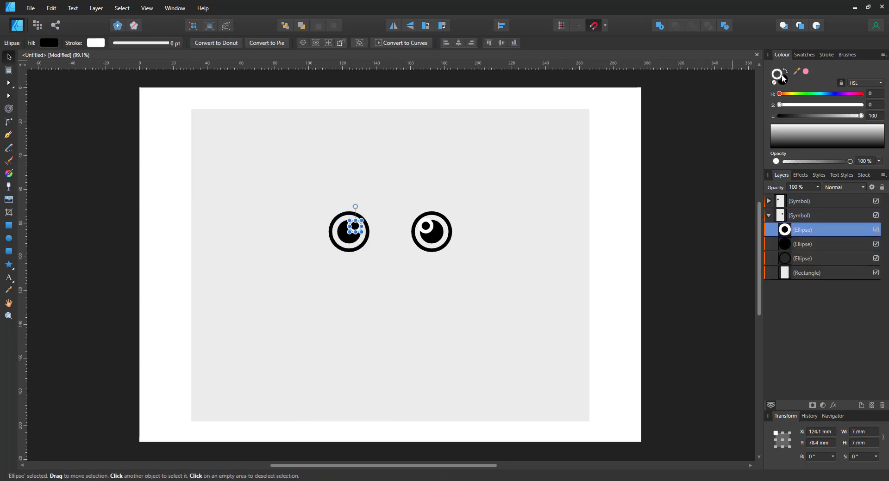
pyautogui.hotkey('shift', 'x')
pyautogui.press('z')
pyautogui.click(355, 233)
pyautogui.click(356, 234)
pyautogui.press('v')
pyautogui.moveTo(355, 222); pyautogui.dragTo(374, 244)
# Step: Remove the grey fill from the rectangle inside the symbol
pyautogui.click(806, 273)
pyautogui.click(783, 81)
pyautogui.click(774, 82)
pyautogui.hotkey('ctrl', '0')
# Step: Duplicate the eye's outer circle, convert it to curves, and reshape its nodes into a pointed almond eye outline
pyautogui.click(361, 246)
pyautogui.hotkey('ctrl', 'j')
pyautogui.click(404, 43)
pyautogui.press('a')
pyautogui.keyDown('alt'); pyautogui.click(315, 221); pyautogui.keyUp('alt')
pyautogui.moveTo(372, 237); pyautogui.dragTo(371, 241)
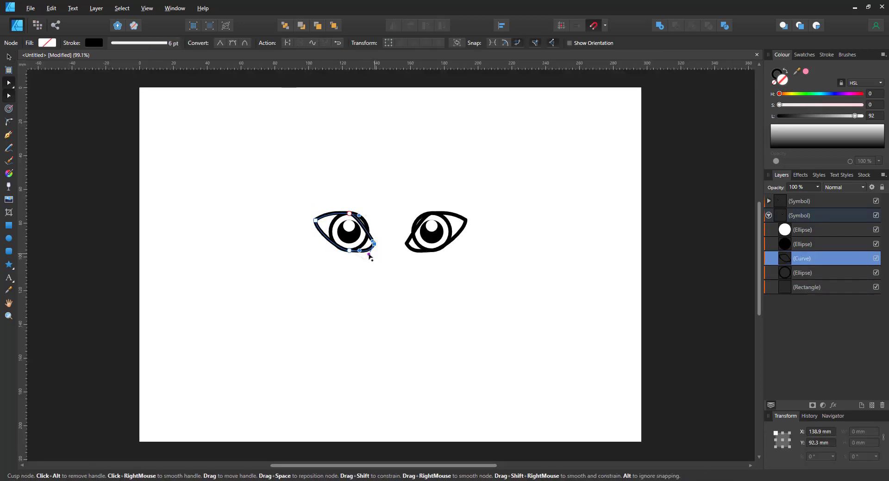
pyautogui.hotkey('ctrl', 'a')
pyautogui.moveTo(349, 219); pyautogui.dragTo(349, 217)
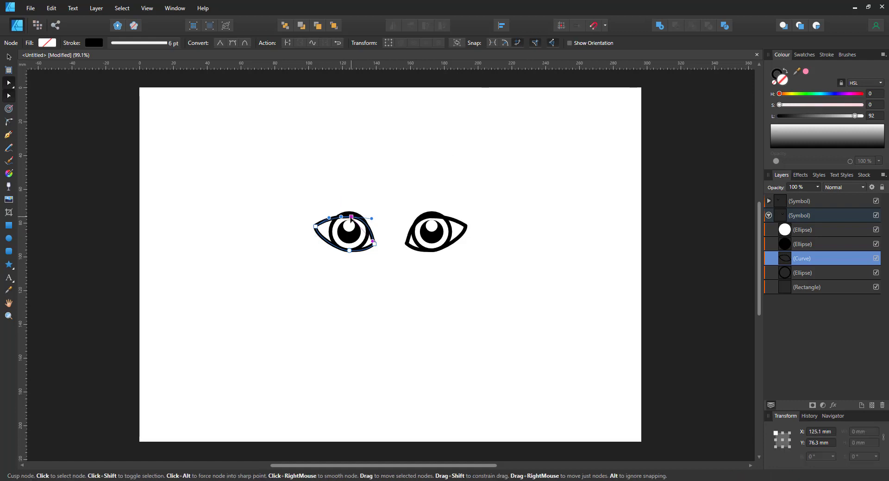
# Step: Clip the highlight, pupil and iris circles inside the almond outline and refine the outline
pyautogui.click(805, 230)
pyautogui.keyDown('ctrl'); pyautogui.click(805, 244); pyautogui.keyUp('ctrl')
pyautogui.keyDown('ctrl'); pyautogui.click(803, 273); pyautogui.keyUp('ctrl')
pyautogui.moveTo(803, 274); pyautogui.dragTo(801, 260)
pyautogui.click(556, 259)
pyautogui.click(361, 233)
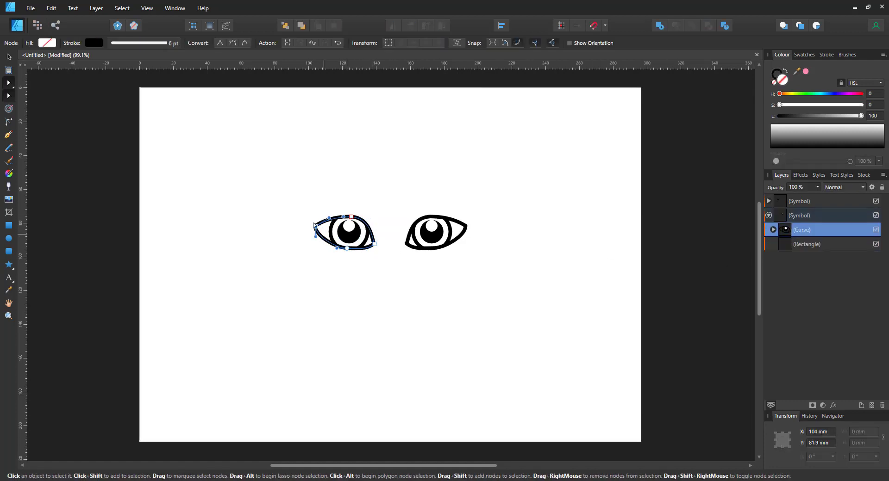
# Step: Draw a jagged straight-segment eyebrow above the left eye with the Pen tool and set its stroke to black
pyautogui.press('p')
pyautogui.click(308, 203)
pyautogui.moveTo(373, 227); pyautogui.dragTo(373, 184)
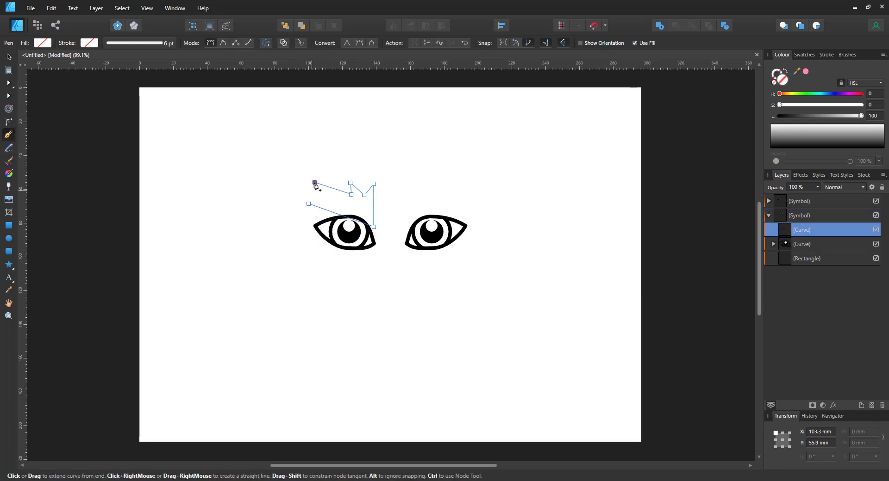
pyautogui.click(779, 115)
# Step: Bend the eyebrow's lower edge into an arch around the eye and adjust its tips with the Node tool
pyautogui.click(9, 96)
pyautogui.moveTo(353, 220); pyautogui.dragTo(358, 211)
pyautogui.moveTo(315, 182)
pyautogui.mouseDown()
pyautogui.moveTo(304, 195)
pyautogui.moveTo(304, 183)
pyautogui.mouseUp()
pyautogui.moveTo(350, 183)
pyautogui.mouseDown()
pyautogui.moveTo(343, 181)
pyautogui.moveTo(367, 182)
pyautogui.mouseUp()
pyautogui.moveTo(371, 207); pyautogui.dragTo(291, 175)
pyautogui.click(309, 204)
# Step: Draw a narrow triangular shape beside the eyebrow's outer end and adjust its nodes
pyautogui.click(9, 135)
pyautogui.click(296, 185)
pyautogui.click(303, 202)
pyautogui.click(9, 96)
pyautogui.moveTo(297, 206); pyautogui.dragTo(293, 209)
pyautogui.moveTo(290, 176); pyautogui.dragTo(292, 177)
pyautogui.moveTo(302, 201); pyautogui.dragTo(302, 203)
# Step: Draw a line from the inner eye corner down to the cheek and bend its lower segment into a curve
pyautogui.click(9, 135)
pyautogui.click(375, 221)
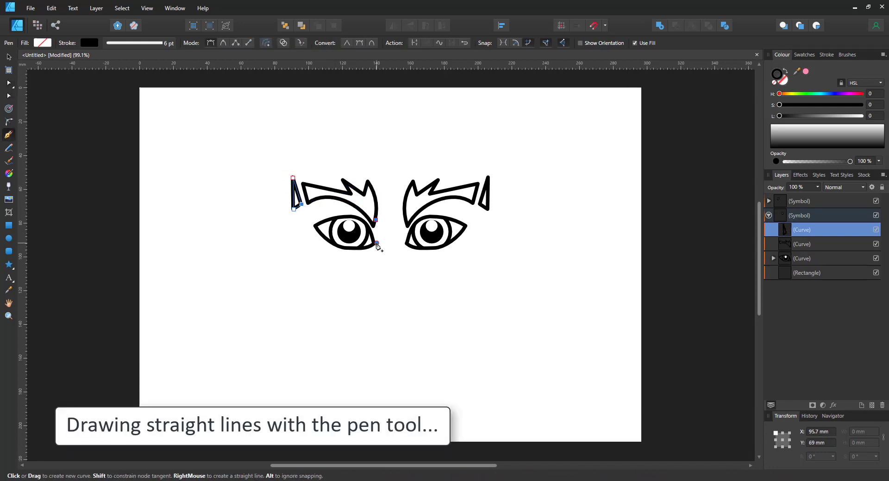
pyautogui.click(376, 243)
pyautogui.click(325, 269)
pyautogui.click(9, 96)
pyautogui.moveTo(355, 255)
pyautogui.mouseDown()
pyautogui.moveTo(422, 297)
pyautogui.moveTo(391, 318)
pyautogui.moveTo(378, 291)
pyautogui.moveTo(403, 290)
pyautogui.mouseUp()
# Step: Build a solid black nose centred on the mirror line, with a wide curved top and a rounded base
pyautogui.click(9, 239)
pyautogui.hotkey('shift', 'x')
pyautogui.click(9, 96)
pyautogui.click(366, 300)
pyautogui.click(417, 298)
pyautogui.click(393, 262)
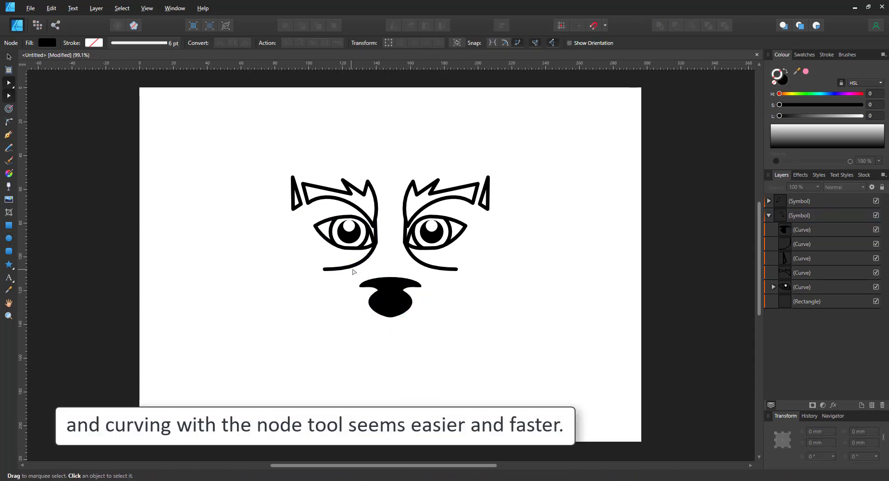
# Step: Extend the cheek line outward and continue it with zigzag fur points to the base of the nose
pyautogui.click(353, 265)
pyautogui.moveTo(326, 269); pyautogui.dragTo(307, 288)
pyautogui.press('p')
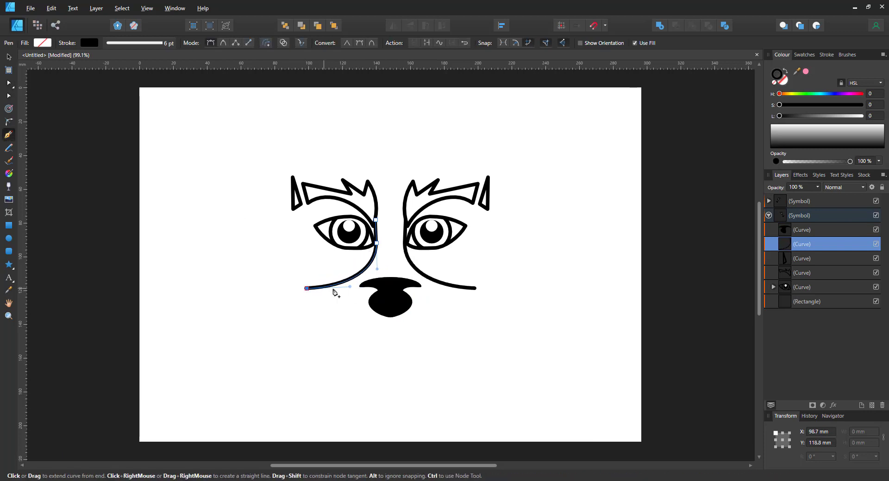
pyautogui.click(333, 297)
pyautogui.click(311, 307)
pyautogui.click(336, 310)
pyautogui.click(391, 317)
pyautogui.press('a')
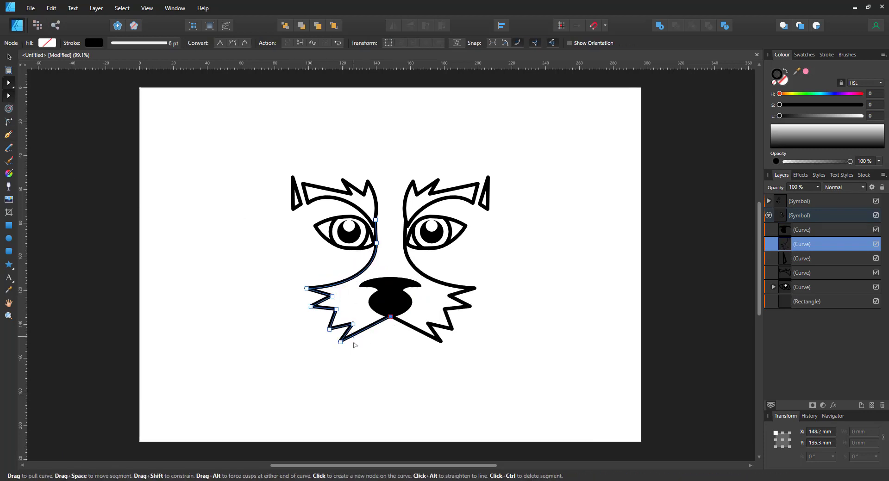
# Step: Bend the straight zigzag segments beside the nose into curved fur tufts
pyautogui.moveTo(365, 330); pyautogui.dragTo(304, 330)
pyautogui.moveTo(327, 327); pyautogui.dragTo(325, 324)
pyautogui.moveTo(310, 307)
pyautogui.mouseDown()
pyautogui.moveTo(293, 307)
pyautogui.moveTo(314, 314)
pyautogui.moveTo(316, 305)
pyautogui.mouseUp()
# Step: Turn the small shape beside the eyebrow into two curved fur strokes, one near the nose and one at the outer cheek
pyautogui.click(293, 199)
pyautogui.moveTo(281, 168); pyautogui.dragTo(311, 218)
pyautogui.moveTo(301, 203); pyautogui.dragTo(330, 306)
pyautogui.moveTo(357, 306); pyautogui.dragTo(355, 291)
pyautogui.moveTo(349, 311)
pyautogui.mouseDown()
pyautogui.moveTo(370, 305)
pyautogui.moveTo(345, 301)
pyautogui.moveTo(350, 312)
pyautogui.moveTo(337, 255)
pyautogui.moveTo(302, 306)
pyautogui.mouseUp()
pyautogui.press('v')
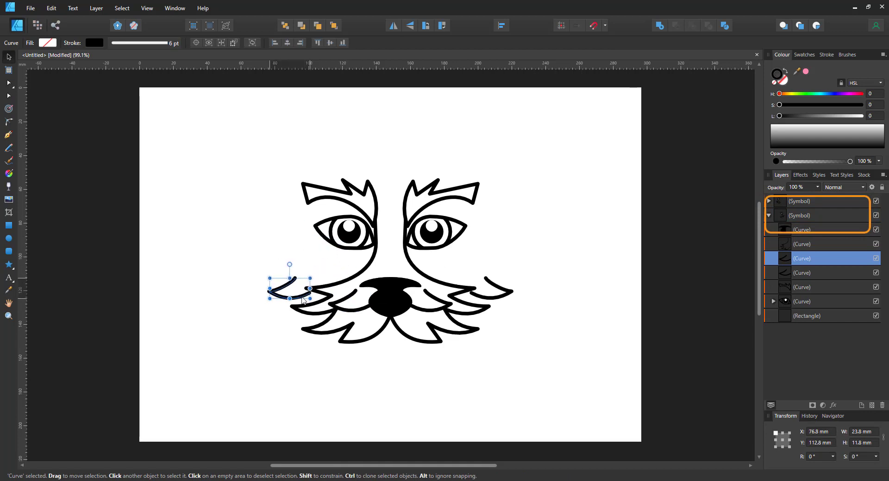
# Step: Draw an unfilled curve beneath the eye from its inner corner and extend its outer end past the eye
pyautogui.press('p')
pyautogui.moveTo(372, 247); pyautogui.dragTo(377, 249)
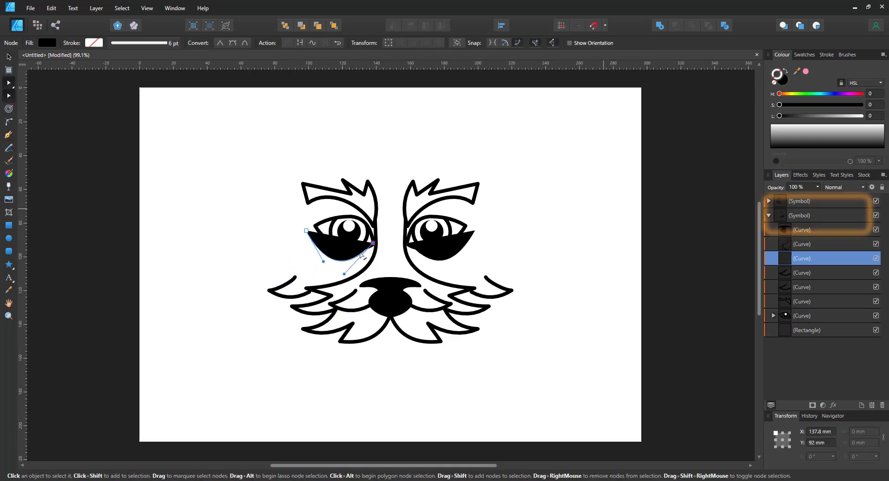
pyautogui.press('a')
pyautogui.moveTo(306, 231); pyautogui.dragTo(288, 232)
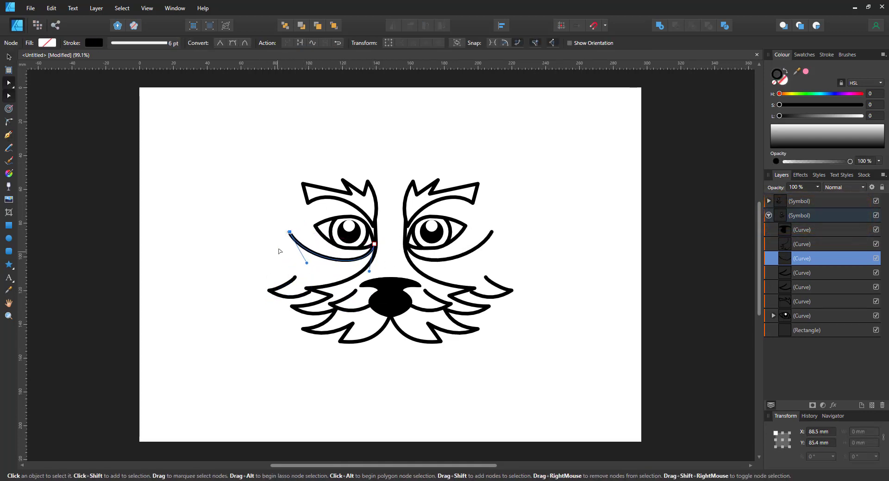
# Step: Stretch the outer cheek stroke up to the under-eye curve's outer end and adjust its lower end against the fur
pyautogui.click(293, 278)
pyautogui.moveTo(294, 278); pyautogui.dragTo(290, 232)
pyautogui.click(593, 25)
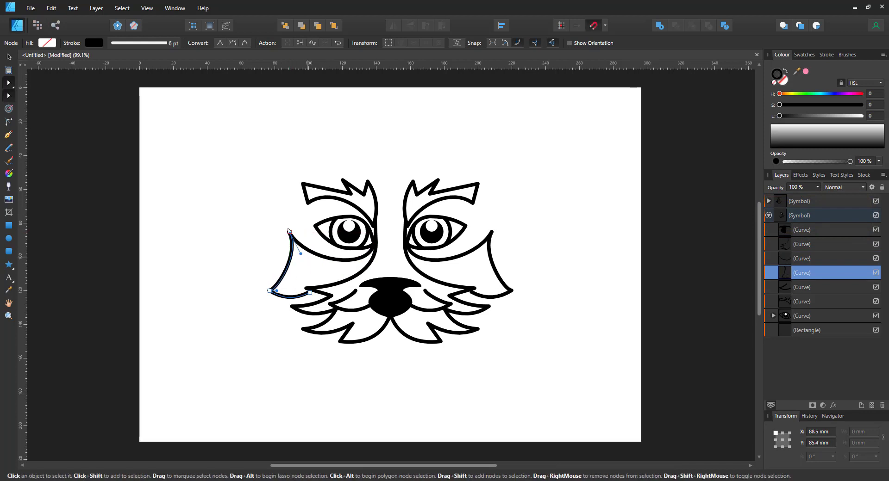
pyautogui.moveTo(309, 293); pyautogui.dragTo(315, 291)
# Step: Duplicate the under-eye curve and reshape the copy into a second, lower curve across the cheek
pyautogui.click(311, 252)
pyautogui.hotkey('ctrl', 'j')
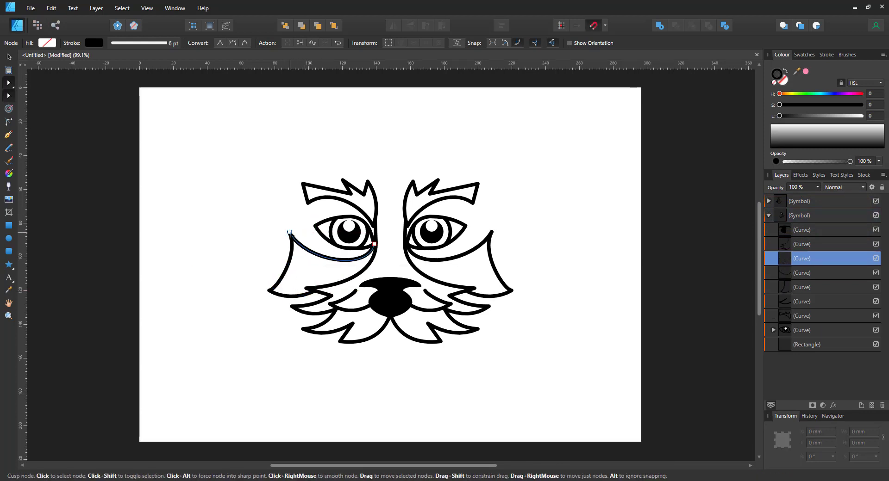
pyautogui.moveTo(290, 231); pyautogui.dragTo(329, 268)
pyautogui.moveTo(375, 261)
pyautogui.mouseDown()
pyautogui.moveTo(373, 269)
pyautogui.moveTo(374, 251)
pyautogui.mouseUp()
# Step: Reshape the fur stroke near the nose into a muzzle line running from the inner eye corner to the nose
pyautogui.click(356, 292)
pyautogui.moveTo(329, 304)
pyautogui.mouseDown()
pyautogui.moveTo(341, 292)
pyautogui.moveTo(341, 305)
pyautogui.mouseUp()
pyautogui.press('Delete')
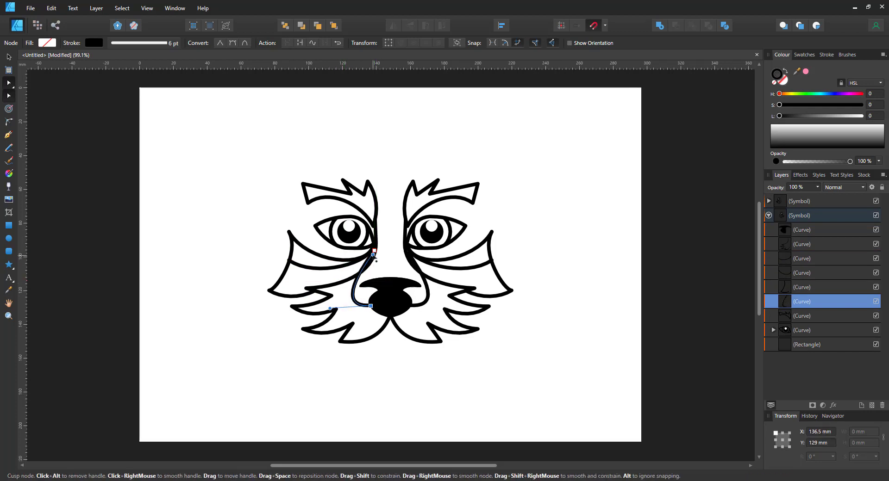
pyautogui.moveTo(372, 254); pyautogui.dragTo(369, 266)
# Step: Move the nose lower and lengthen the muzzle line so that it ends beside the lowered nose
pyautogui.click(390, 297)
pyautogui.moveTo(370, 306); pyautogui.dragTo(364, 330)
pyautogui.click(381, 295)
pyautogui.press('v')
pyautogui.click(364, 317)
pyautogui.press('a')
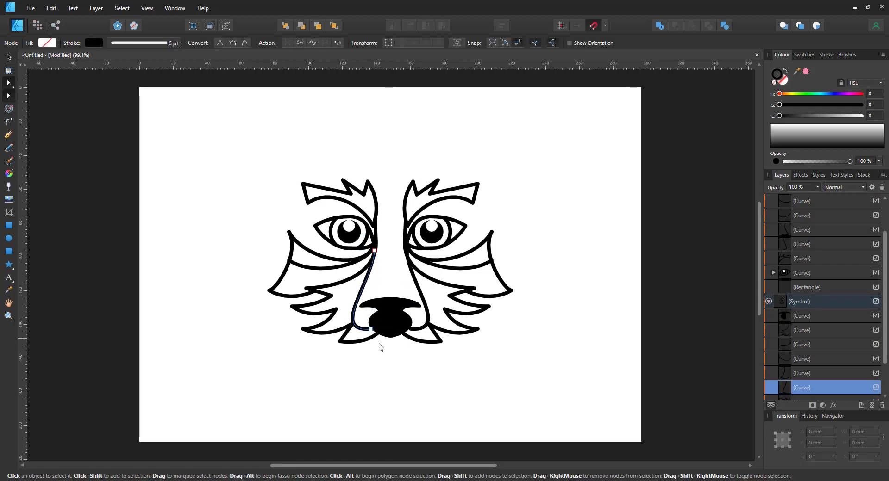
# Step: Duplicate the under-eye curve and reshape the copy into a near-vertical bridge line from the forehead to the nose
pyautogui.click(341, 267)
pyautogui.hotkey('ctrl', 'j')
pyautogui.moveTo(374, 244); pyautogui.dragTo(376, 172)
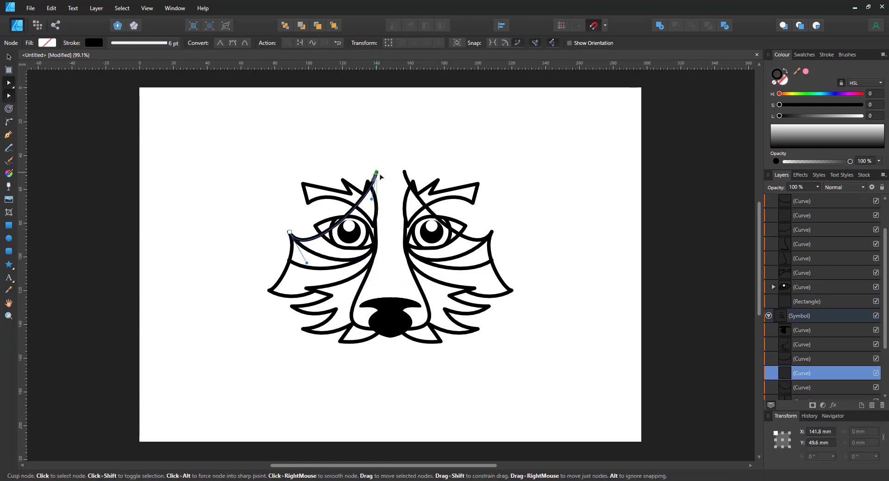
pyautogui.moveTo(289, 232); pyautogui.dragTo(391, 202)
pyautogui.moveTo(381, 278); pyautogui.dragTo(377, 303)
pyautogui.click(389, 177)
pyautogui.moveTo(386, 228); pyautogui.dragTo(394, 195)
# Step: Paste a copied circle onto the forehead, convert it to curves, and form a teardrop pointing down between the eyebrows
pyautogui.click(365, 233)
pyautogui.click(358, 238)
pyautogui.click(362, 244)
pyautogui.keyDown('ctrl'); pyautogui.click(376, 175); pyautogui.keyUp('ctrl')
pyautogui.hotkey('ctrl', 'v')
pyautogui.click(404, 42)
pyautogui.press('a')
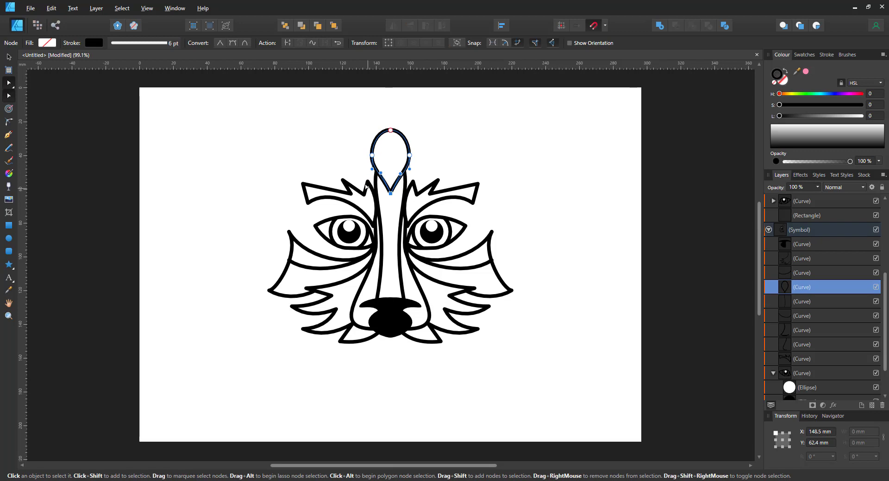
# Step: Reshape the eyebrow's upper and outer edges into curved, swept-out fur tufts
pyautogui.click(349, 173)
pyautogui.moveTo(351, 194); pyautogui.dragTo(339, 176)
pyautogui.moveTo(320, 185); pyautogui.dragTo(316, 190)
# Step: Draw a jagged straight-segment head outline from the temple down the cheek to the chin, ending at the mouth
pyautogui.click(8, 135)
pyautogui.click(272, 207)
pyautogui.click(237, 238)
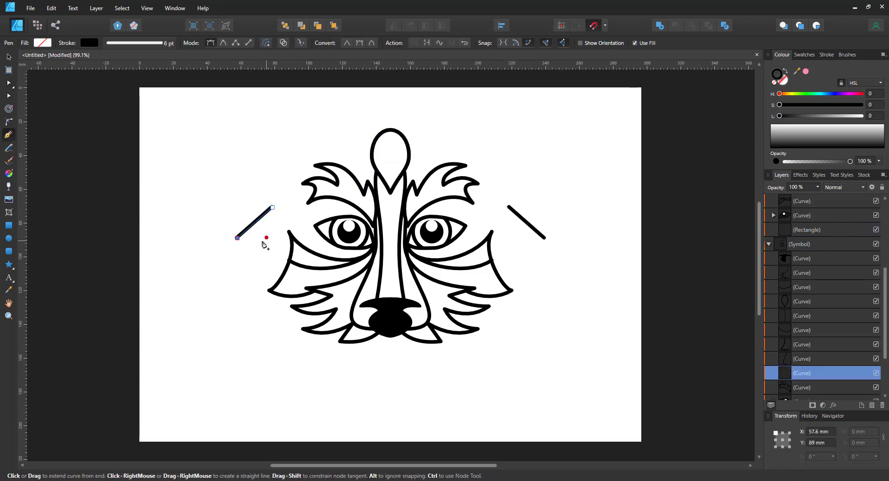
pyautogui.click(266, 238)
pyautogui.click(239, 269)
pyautogui.click(263, 266)
pyautogui.click(330, 369)
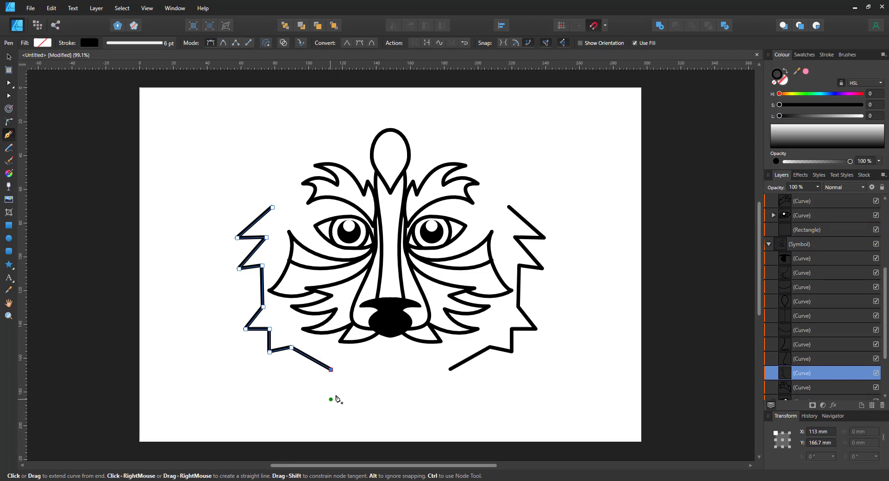
pyautogui.click(330, 399)
pyautogui.click(363, 389)
pyautogui.click(374, 396)
pyautogui.click(391, 369)
pyautogui.click(361, 330)
# Step: Curve the head outline's inner end into a lower lip beneath the nose and raise its centre node
pyautogui.click(9, 84)
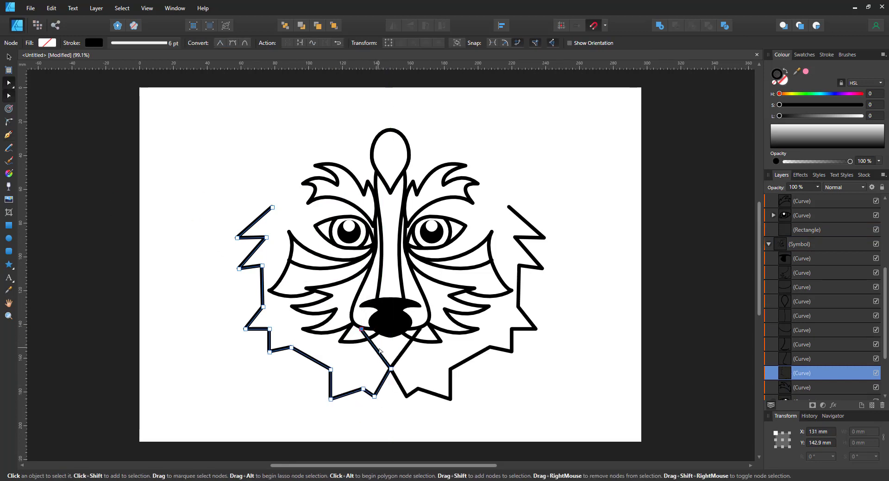
pyautogui.moveTo(374, 347); pyautogui.dragTo(366, 354)
pyautogui.moveTo(390, 368); pyautogui.dragTo(360, 342)
pyautogui.click(354, 342)
pyautogui.click(382, 367)
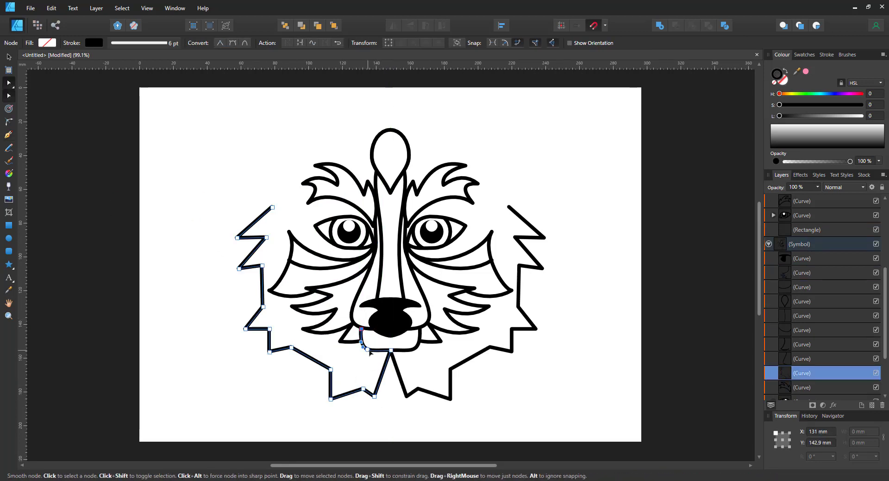
# Step: Reshape the head outline from the chin to the lower cheek into curved fur tufts, pulling the cheek node in to meet the cheek line
pyautogui.moveTo(370, 383); pyautogui.dragTo(341, 362)
pyautogui.moveTo(330, 399); pyautogui.dragTo(321, 397)
pyautogui.moveTo(330, 370); pyautogui.dragTo(357, 400)
pyautogui.click(361, 360)
pyautogui.moveTo(321, 381); pyautogui.dragTo(316, 339)
pyautogui.moveTo(261, 320); pyautogui.dragTo(260, 320)
pyautogui.moveTo(263, 307); pyautogui.dragTo(269, 290)
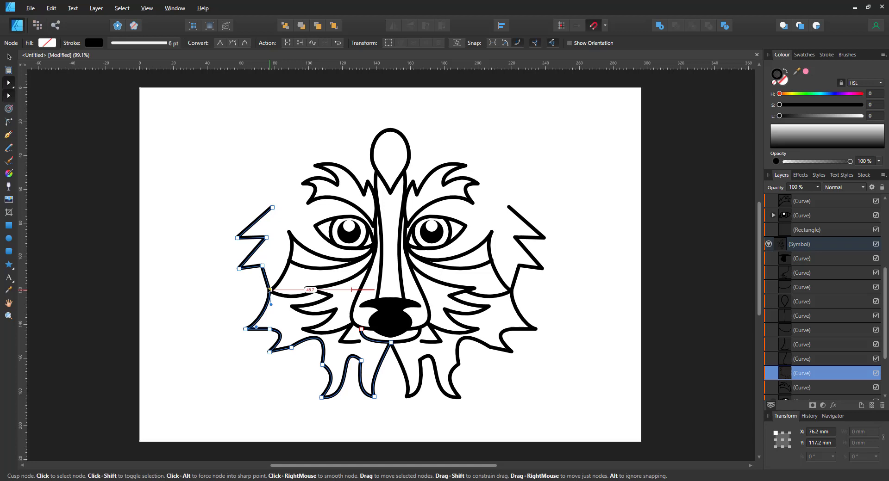
# Step: Bend the temple segments of the head outline into rounded tufts and move the outline's upper end inward
pyautogui.moveTo(253, 253); pyautogui.dragTo(259, 258)
pyautogui.moveTo(256, 222); pyautogui.dragTo(263, 228)
pyautogui.moveTo(272, 208); pyautogui.dragTo(285, 201)
pyautogui.moveTo(255, 233); pyautogui.dragTo(249, 217)
pyautogui.moveTo(252, 238); pyautogui.dragTo(253, 245)
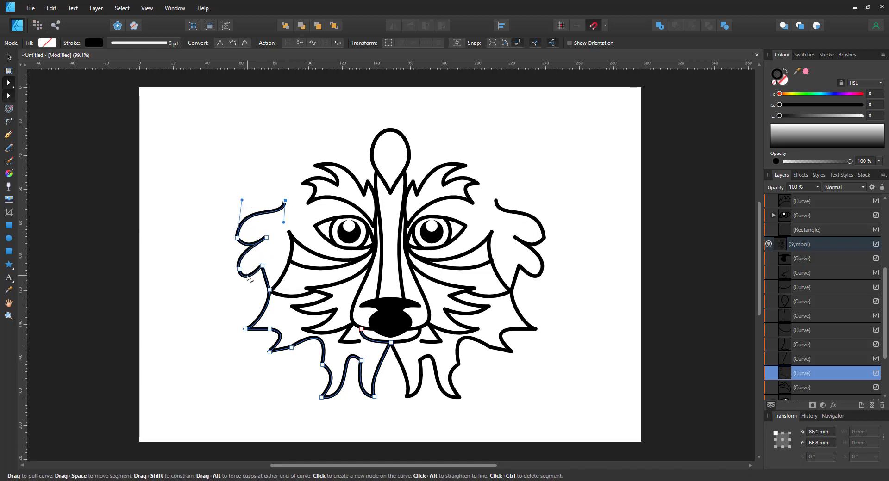
# Step: Extend the head outline from the temple into a tall curved ear that continues to the forehead teardrop
pyautogui.moveTo(274, 212); pyautogui.dragTo(267, 104)
pyautogui.moveTo(330, 142); pyautogui.dragTo(324, 118)
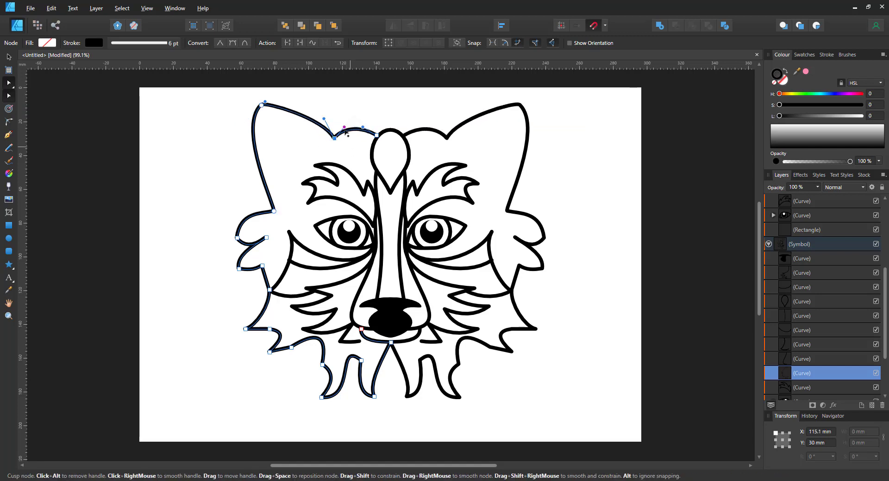
pyautogui.moveTo(274, 211); pyautogui.dragTo(291, 200)
pyautogui.moveTo(266, 105); pyautogui.dragTo(242, 151)
pyautogui.click(270, 126)
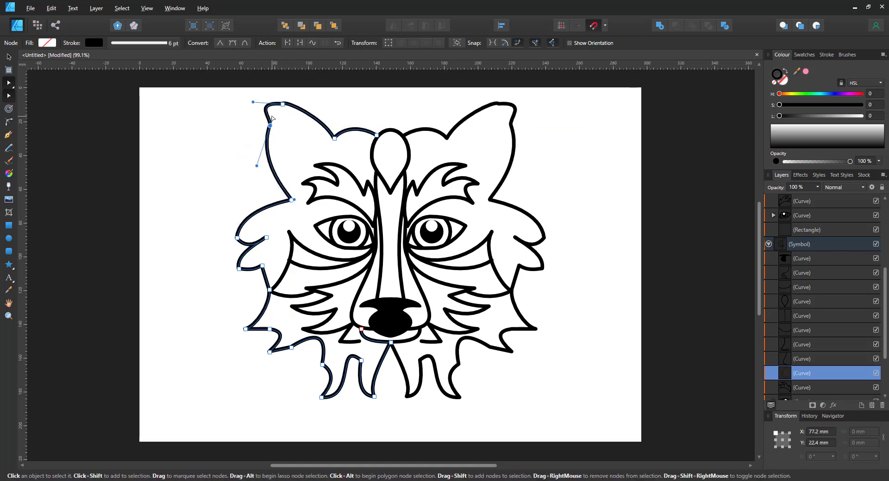
# Step: Remove the extra node on the ear's upper edge and form curved fur tufts at the ear tip and outer edge
pyautogui.moveTo(266, 108)
pyautogui.mouseDown()
pyautogui.moveTo(255, 110)
pyautogui.moveTo(262, 120)
pyautogui.moveTo(269, 111)
pyautogui.moveTo(258, 102)
pyautogui.mouseUp()
pyautogui.click(283, 104)
pyautogui.press('Delete')
pyautogui.moveTo(283, 96); pyautogui.dragTo(300, 97)
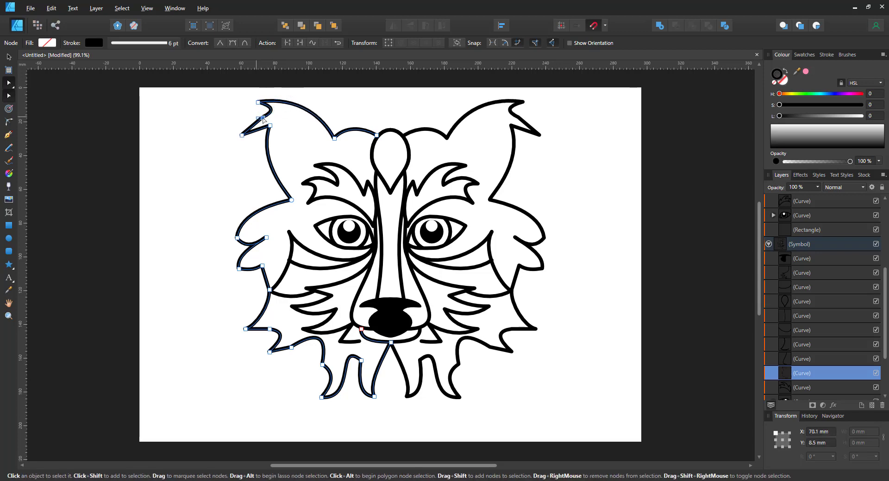
pyautogui.moveTo(252, 127); pyautogui.dragTo(247, 125)
pyautogui.moveTo(241, 135); pyautogui.dragTo(269, 138)
pyautogui.moveTo(261, 141); pyautogui.dragTo(261, 135)
# Step: Duplicate the lower under-eye curve twice and shape the copies into the two edges of the inner ear
pyautogui.doubleClick(317, 269)
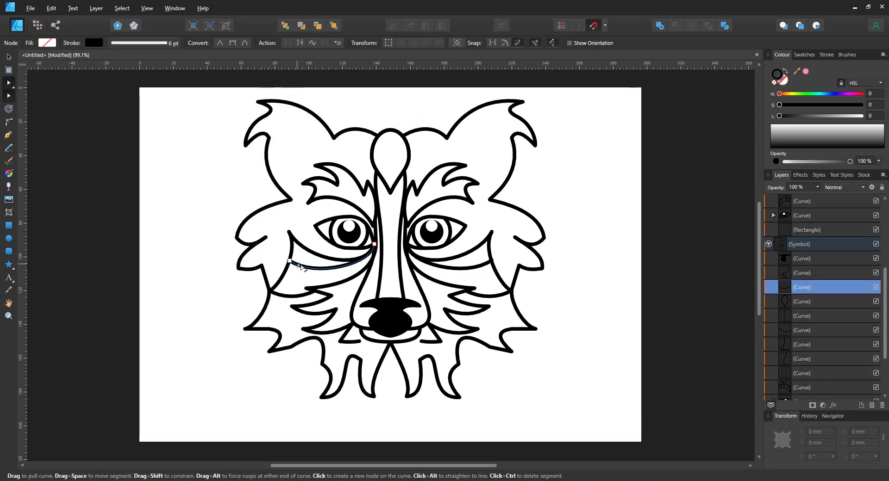
pyautogui.hotkey('ctrl', 'j')
pyautogui.moveTo(289, 261); pyautogui.dragTo(280, 109)
pyautogui.moveTo(373, 248); pyautogui.dragTo(321, 134)
pyautogui.moveTo(280, 110); pyautogui.dragTo(293, 146)
pyautogui.hotkey('ctrl', 'j')
pyautogui.moveTo(331, 161); pyautogui.dragTo(313, 194)
# Step: Refine the outer ear edge and turn the inner ear's outer line into a series of curved fur spikes
pyautogui.moveTo(287, 156); pyautogui.dragTo(264, 137)
pyautogui.click(267, 155)
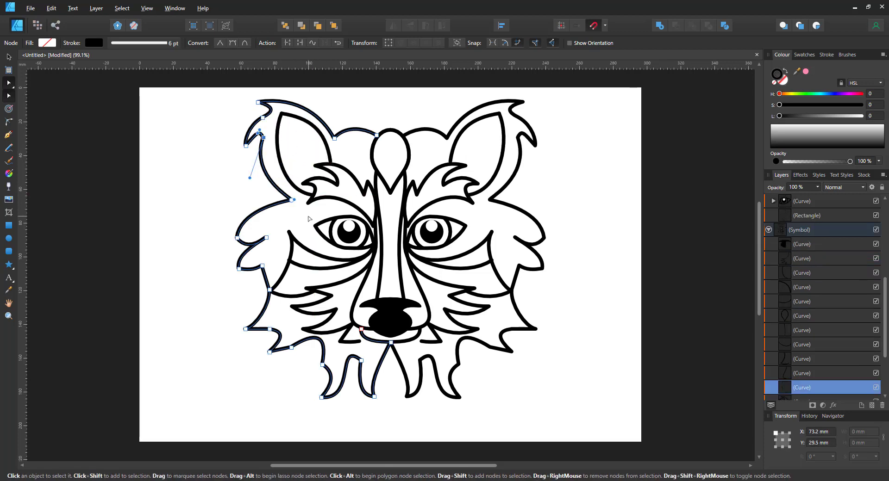
pyautogui.click(222, 142)
pyautogui.click(288, 139)
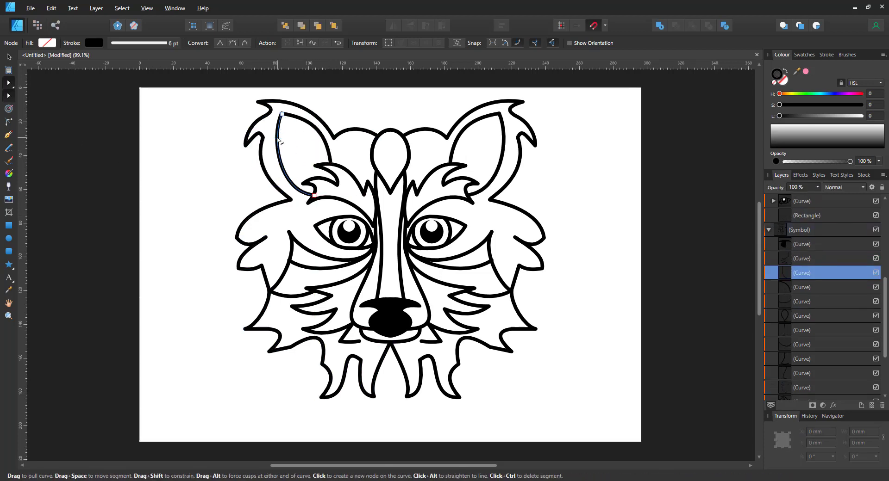
pyautogui.moveTo(292, 140); pyautogui.dragTo(276, 137)
pyautogui.moveTo(285, 151); pyautogui.dragTo(291, 186)
pyautogui.click(286, 172)
pyautogui.moveTo(290, 150); pyautogui.dragTo(292, 148)
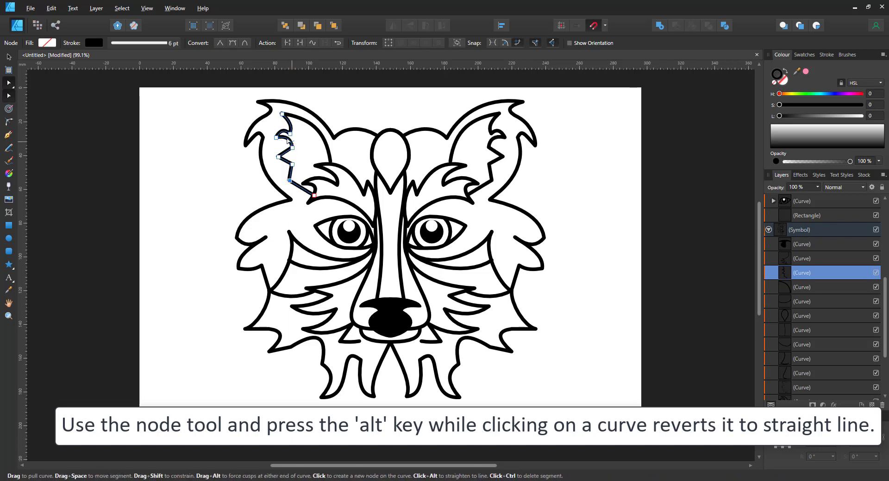
pyautogui.moveTo(293, 152); pyautogui.dragTo(290, 150)
pyautogui.moveTo(278, 157)
pyautogui.mouseDown()
pyautogui.moveTo(270, 159)
pyautogui.moveTo(277, 150)
pyautogui.mouseUp()
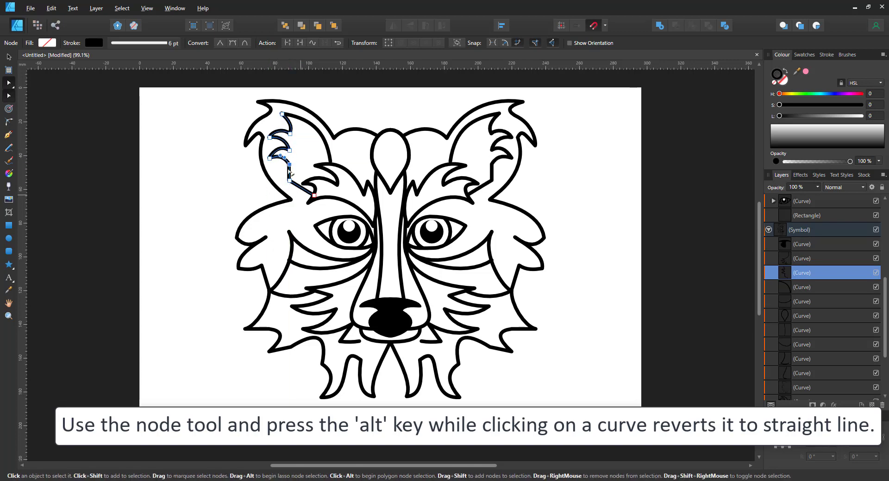
# Step: Duplicate the upper under-eye curve, shape it into a leaf at the temple, and adjust the adjoining head-outline node
pyautogui.click(296, 253)
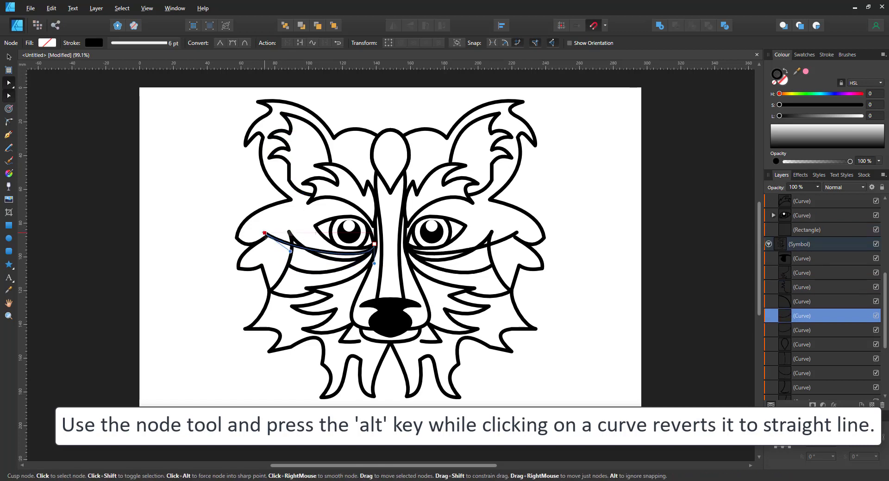
pyautogui.moveTo(264, 233); pyautogui.dragTo(280, 212)
pyautogui.moveTo(374, 244); pyautogui.dragTo(259, 232)
pyautogui.click(272, 219)
pyautogui.moveTo(252, 230)
pyautogui.mouseDown()
pyautogui.moveTo(268, 204)
pyautogui.moveTo(291, 200)
pyautogui.moveTo(300, 223)
pyautogui.moveTo(264, 232)
pyautogui.mouseUp()
# Step: Add a short slanted line from the head outline into the tuft below the temple leaf
pyautogui.press('p')
pyautogui.press('a')
pyautogui.click(263, 268)
pyautogui.press('p')
pyautogui.click(253, 259)
pyautogui.click(276, 235)
pyautogui.press('a')
pyautogui.press('Delete')
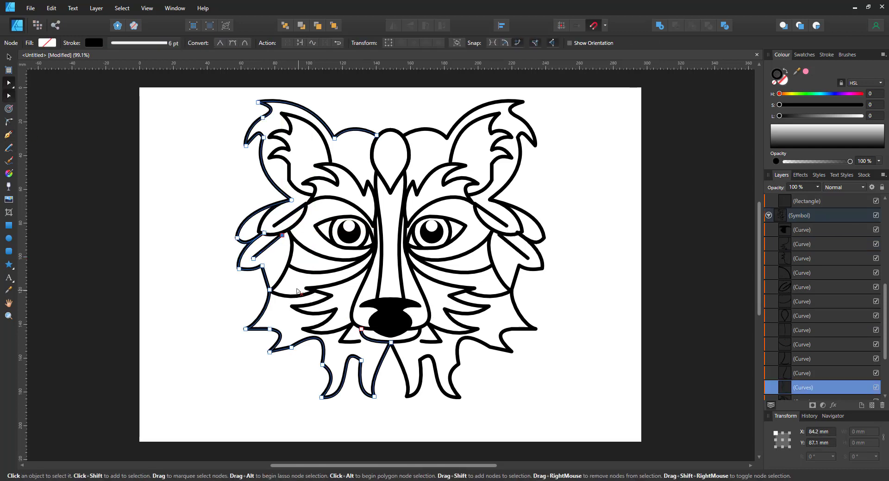
# Step: Draw a narrow folded leaf line with the Pen tool beneath the temple leaf and pull the temple tuft outward
pyautogui.press('p')
pyautogui.keyDown('ctrl'); pyautogui.click(296, 244); pyautogui.keyUp('ctrl')
pyautogui.click(257, 279)
pyautogui.click(280, 249)
pyautogui.press('a')
pyautogui.moveTo(258, 278)
pyautogui.mouseDown()
pyautogui.moveTo(281, 239)
pyautogui.moveTo(231, 233)
pyautogui.mouseUp()
pyautogui.press('p')
pyautogui.click(274, 273)
# Step: Curve the folded leaf line and reshape the temple outline into pointed leaf-like lobes
pyautogui.press('a')
pyautogui.click(266, 279)
pyautogui.moveTo(253, 212); pyautogui.dragTo(246, 195)
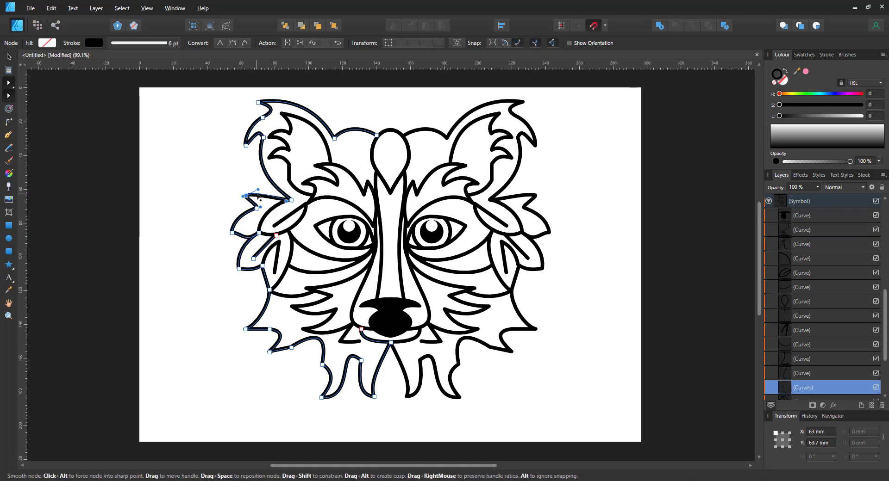
pyautogui.click(290, 216)
pyautogui.moveTo(291, 215); pyautogui.dragTo(287, 212)
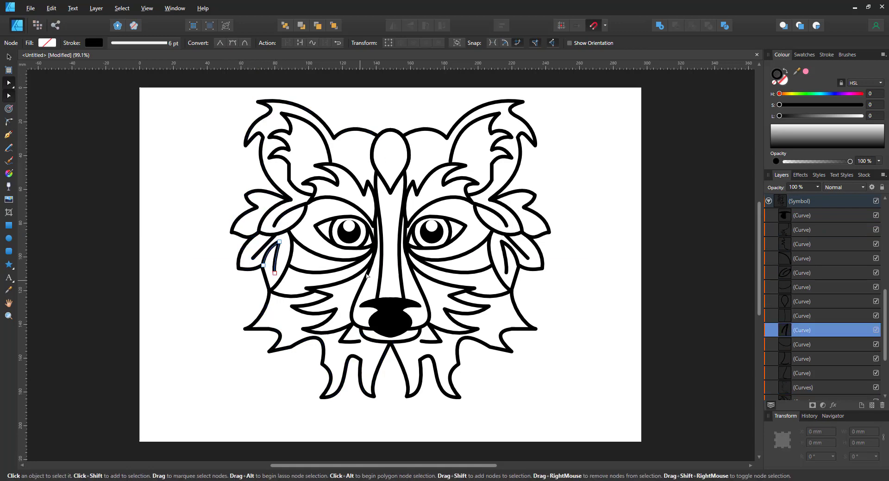
# Step: Raise the pointed lower-cheek tuft and adjust the outline curve next to it
pyautogui.click(247, 328)
pyautogui.moveTo(244, 329); pyautogui.dragTo(250, 317)
pyautogui.moveTo(280, 317); pyautogui.dragTo(279, 324)
# Step: Select all curves in the half-face symbol, narrow them toward the centre, and stretch them to about 182 mm tall
pyautogui.press('v')
pyautogui.hotkey('ctrl', 'a')
pyautogui.moveTo(231, 250); pyautogui.dragTo(254, 257)
pyautogui.moveTo(337, 398); pyautogui.dragTo(338, 423)
pyautogui.click(405, 167)
pyautogui.moveTo(405, 168); pyautogui.dragTo(402, 160)
pyautogui.hotkey('ctrl', 'a')
pyautogui.moveTo(337, 422); pyautogui.dragTo(337, 409)
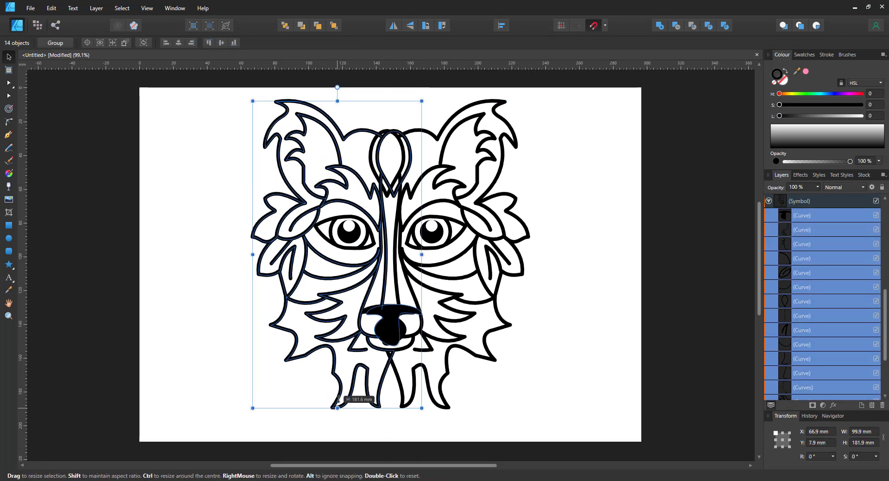
# Step: Realign the nose and forehead teardrop to the face's centre line and adjust the head outline's forehead end
pyautogui.moveTo(390, 330); pyautogui.dragTo(387, 328)
pyautogui.moveTo(375, 138)
pyautogui.mouseDown()
pyautogui.moveTo(376, 146)
pyautogui.moveTo(375, 139)
pyautogui.mouseUp()
pyautogui.press('a')
pyautogui.click(382, 128)
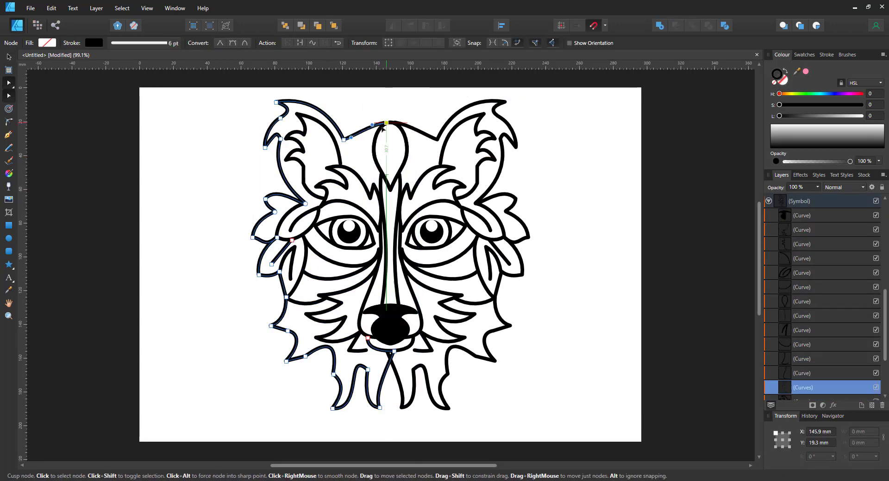
# Step: Adjust the under-eye curve's inner end and align the head outline's node beneath the mouth with the centre line
pyautogui.click(365, 266)
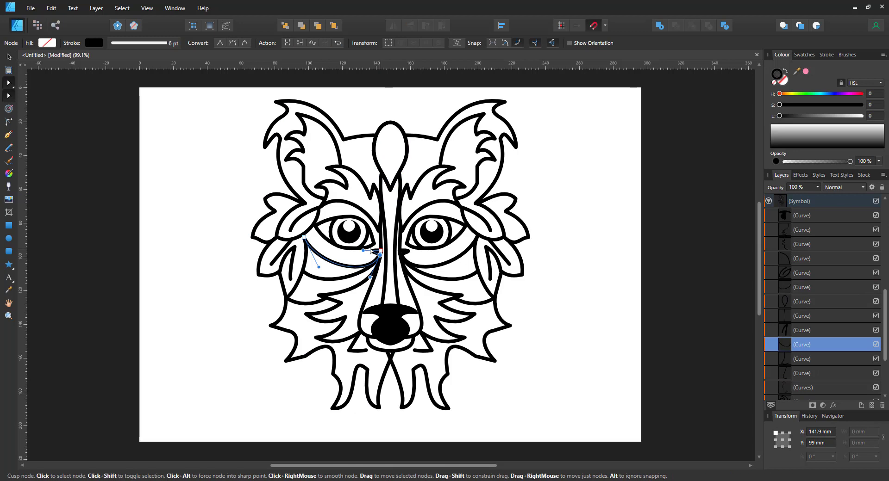
pyautogui.click(281, 254)
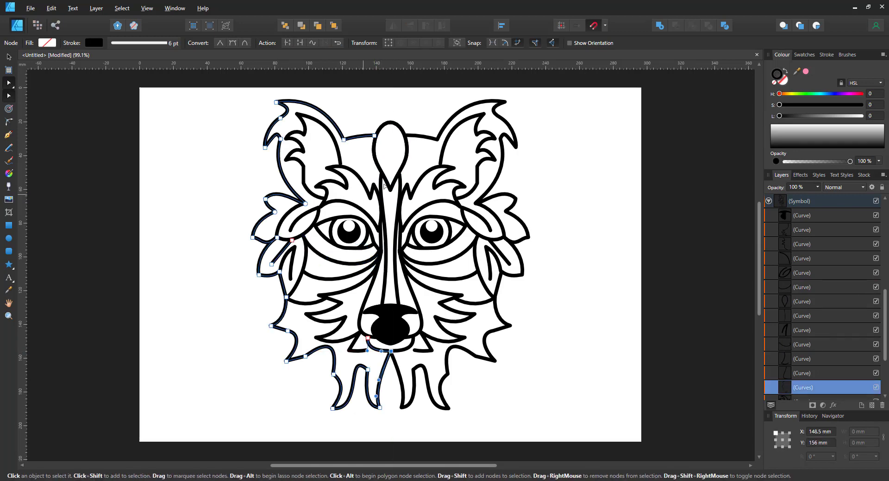
pyautogui.click(381, 227)
# Step: Move the forehead teardrop to the outer cheek and add a smaller rotated copy beside it as leaves
pyautogui.press('v')
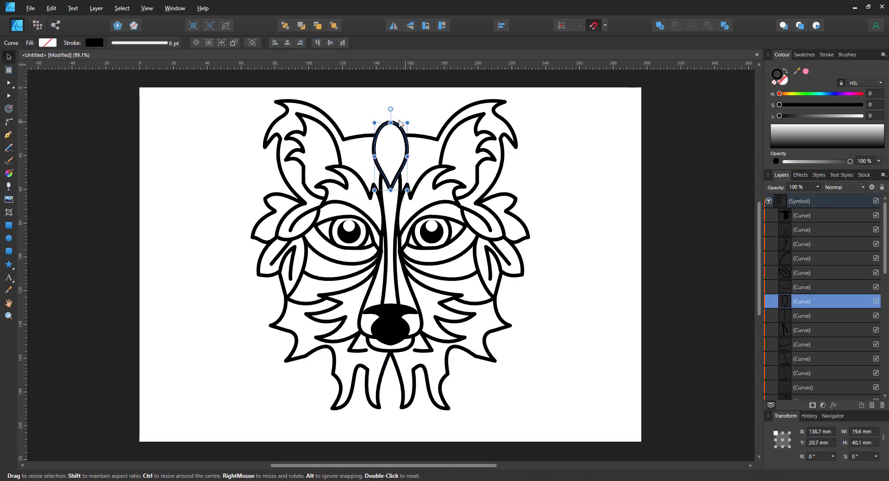
pyautogui.moveTo(392, 161); pyautogui.dragTo(278, 272)
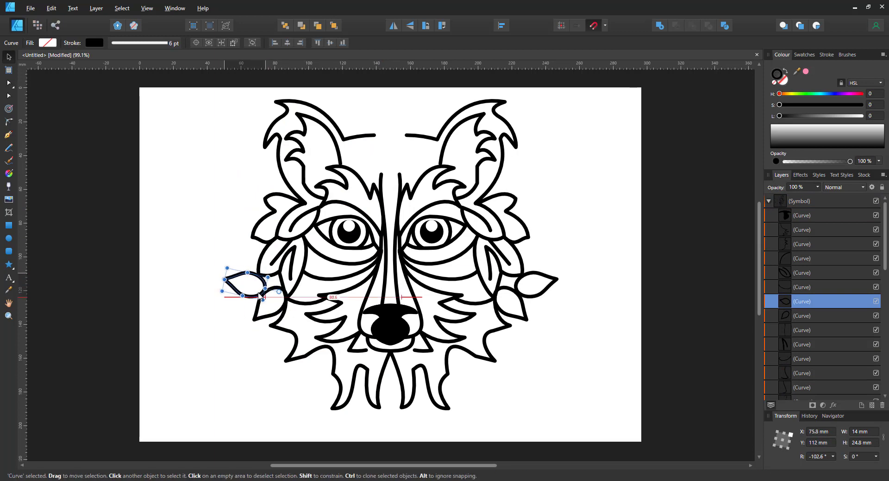
pyautogui.moveTo(221, 276); pyautogui.dragTo(254, 285)
# Step: Extend the head outline's forehead end to the centre line to close the top of the head
pyautogui.press('a')
pyautogui.click(373, 136)
pyautogui.moveTo(374, 135); pyautogui.dragTo(390, 134)
# Step: Extend the nose-bridge line in a curve to the ear base and add a shortened duplicate ending at the eyebrow
pyautogui.click(368, 154)
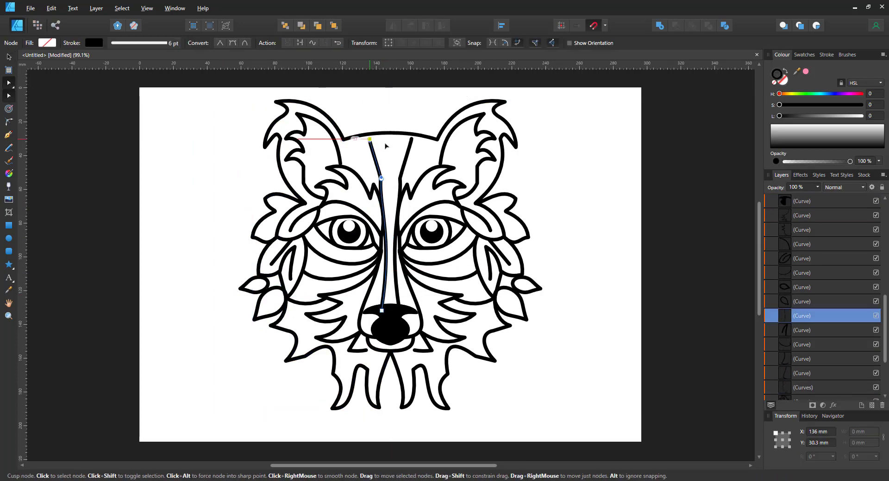
pyautogui.hotkey('ctrl', 'j')
pyautogui.click(381, 310)
pyautogui.press('Delete')
pyautogui.moveTo(381, 179); pyautogui.dragTo(364, 187)
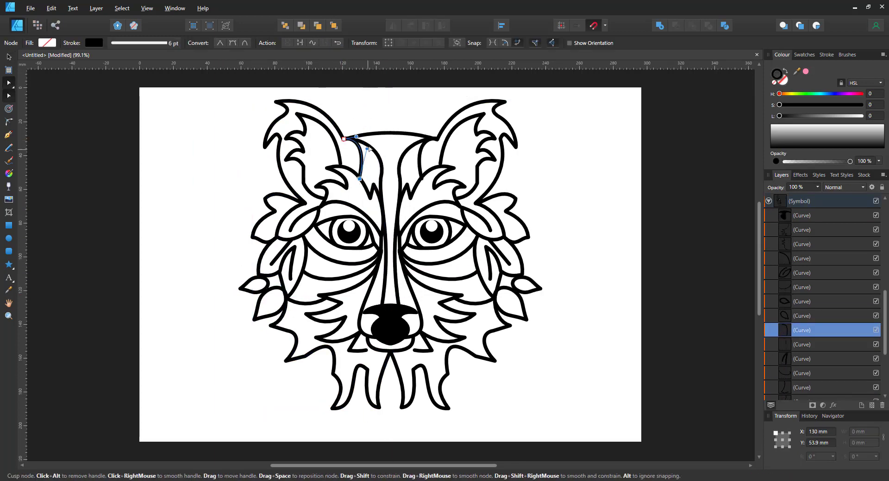
# Step: Lower and widen the chin tufts of the head outline and adjust the small fang curve beside the mouth
pyautogui.click(323, 348)
pyautogui.moveTo(363, 365); pyautogui.dragTo(357, 381)
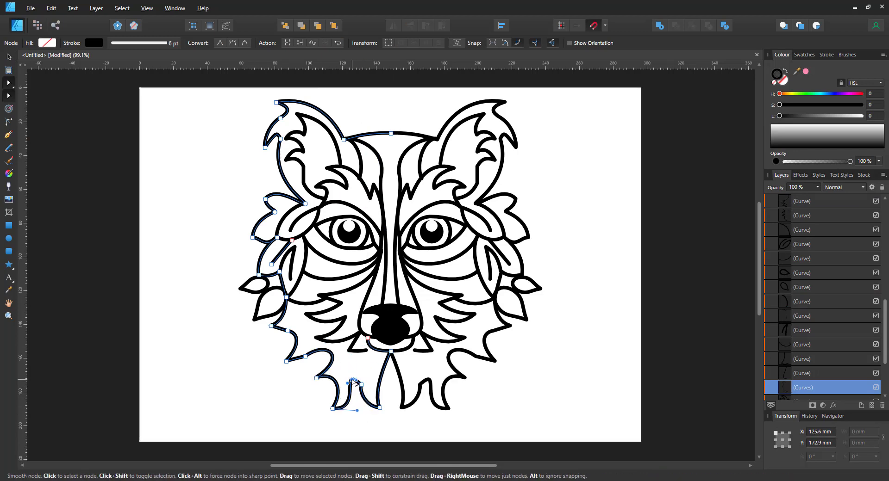
pyautogui.click(361, 351)
pyautogui.moveTo(366, 351); pyautogui.dragTo(369, 346)
# Step: Shape a curved fur tuft below the mouth and draw a pointed leaf beneath it on the centre line
pyautogui.click(326, 280)
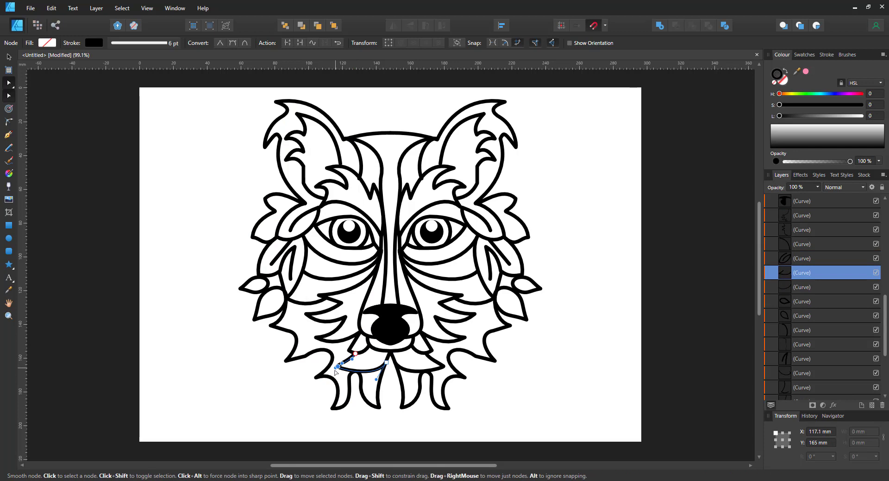
pyautogui.click(355, 372)
pyautogui.moveTo(349, 366); pyautogui.dragTo(337, 395)
pyautogui.click(367, 374)
pyautogui.press('p')
pyautogui.click(386, 363)
pyautogui.click(391, 395)
# Step: Copy the cheek leaf shapes onto the lower-cheek and chin tufts
pyautogui.click(268, 283)
pyautogui.press('v')
pyautogui.click(315, 365)
pyautogui.moveTo(350, 374); pyautogui.dragTo(338, 366)
# Step: Duplicate a cheek curve and fit the copy between the outer cheek outline and the fur tufts
pyautogui.click(308, 303)
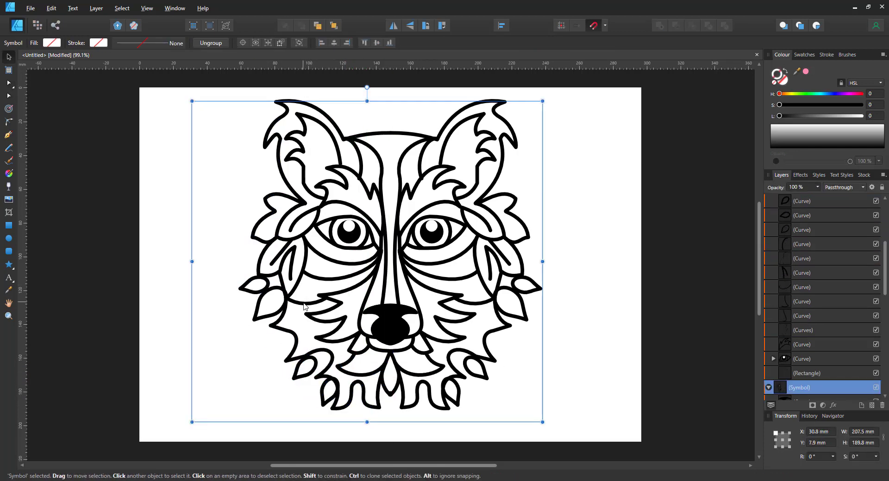
pyautogui.doubleClick(308, 303)
pyautogui.hotkey('ctrl', 'j')
pyautogui.press('a')
pyautogui.moveTo(287, 298); pyautogui.dragTo(337, 323)
# Step: Reshape the nose's outer edge so that its lower part is wider and tapers downward
pyautogui.scroll(5, 328, 320)
pyautogui.click(496, 340)
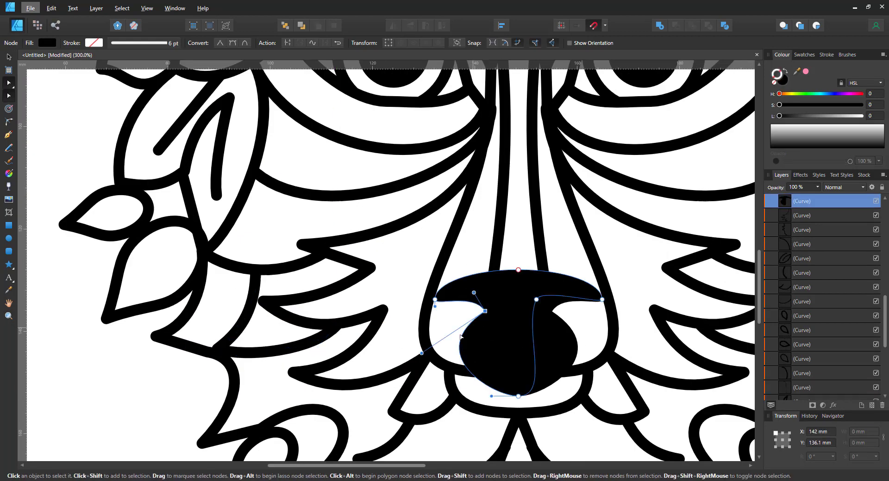
pyautogui.moveTo(458, 348); pyautogui.dragTo(441, 326)
pyautogui.hotkey('ctrl', '0')
# Step: Delete the white highlight from the eye and narrow the pupil ellipse to about 9.4 mm wide
pyautogui.scroll(4, 363, 229)
pyautogui.click(324, 254)
pyautogui.click(323, 222)
pyautogui.press('Delete')
pyautogui.moveTo(362, 238); pyautogui.dragTo(348, 238)
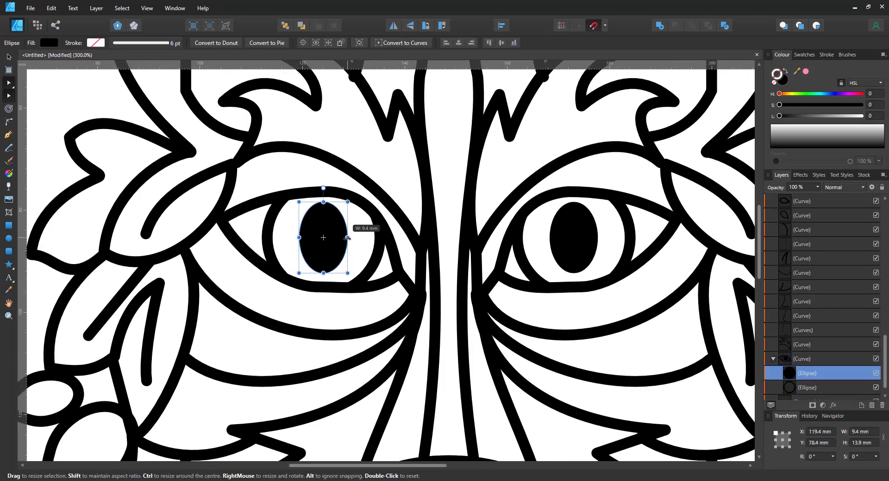
# Step: Flatten the upper eyelid and reshape the brow curve so that its inner end meets the eye's inner corner
pyautogui.moveTo(323, 199)
pyautogui.mouseDown()
pyautogui.moveTo(323, 191)
pyautogui.moveTo(317, 200)
pyautogui.mouseUp()
pyautogui.click(341, 197)
pyautogui.click(409, 235)
pyautogui.moveTo(420, 251); pyautogui.dragTo(400, 272)
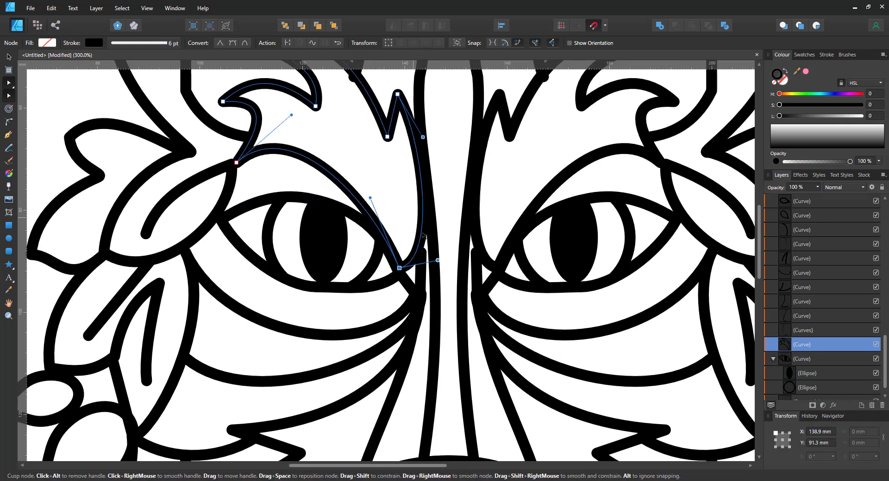
pyautogui.moveTo(408, 228); pyautogui.dragTo(443, 243)
pyautogui.moveTo(371, 197); pyautogui.dragTo(406, 165)
# Step: Refine the line at the eye's inner corner and curve the lower edge of the temple outline's lobe
pyautogui.click(421, 273)
pyautogui.moveTo(421, 253); pyautogui.dragTo(425, 252)
pyautogui.moveTo(185, 255); pyautogui.dragTo(273, 289)
pyautogui.click(124, 290)
pyautogui.hotkey('ctrl', 'z')
pyautogui.hotkey('ctrl', 'z')
pyautogui.hotkey('ctrl', 'z')
pyautogui.hotkey('ctrl', 'z')
pyautogui.hotkey('ctrl', 'z')
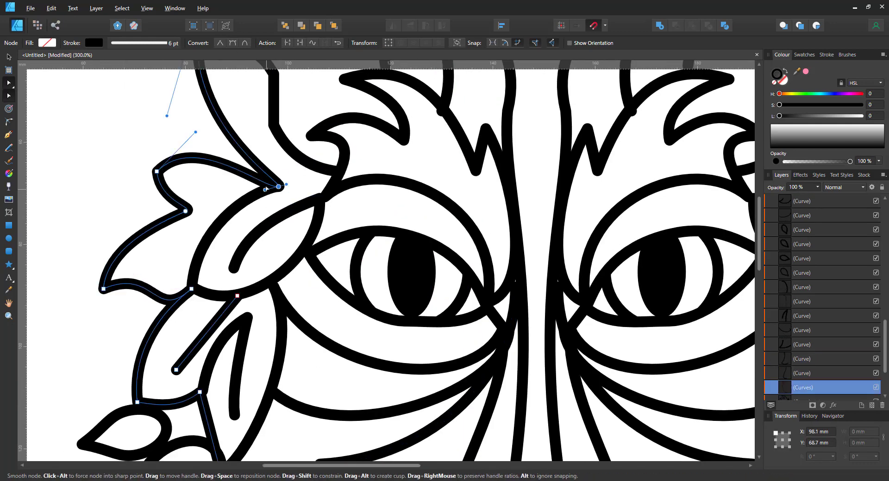
# Step: Add a short curved vein line inside the upper temple lobe
pyautogui.hotkey('ctrl', 'z')
pyautogui.hotkey('ctrl', 'z')
pyautogui.hotkey('ctrl', 'z')
pyautogui.hotkey('ctrl', 'z')
pyautogui.hotkey('ctrl', 'z')
pyautogui.hotkey('ctrl', 'z')
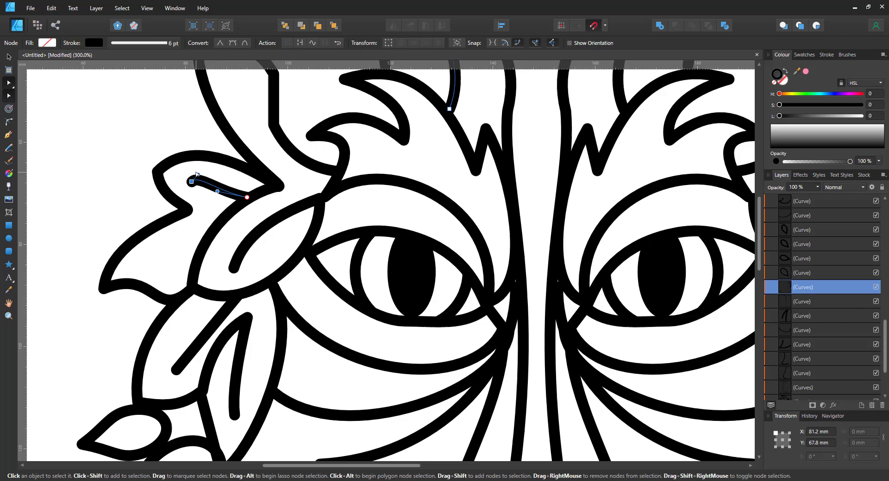
# Step: Curve the inner-ear line's lower end toward the brow and return the pupil to a round shape
pyautogui.hotkey('ctrl', '0')
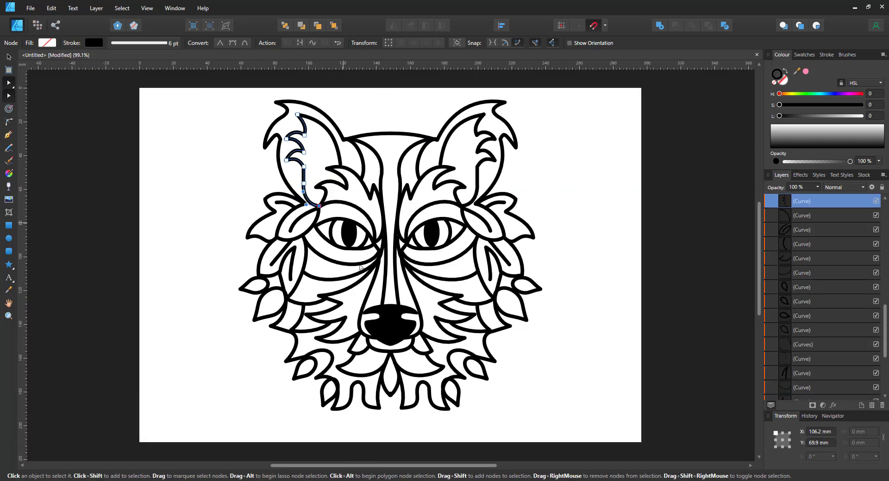
pyautogui.hotkey('ctrl', 'z')
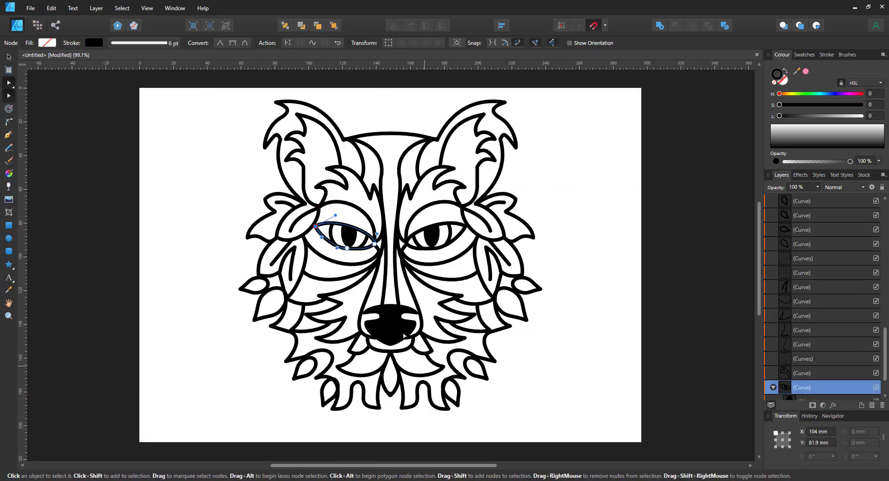
pyautogui.click(388, 209)
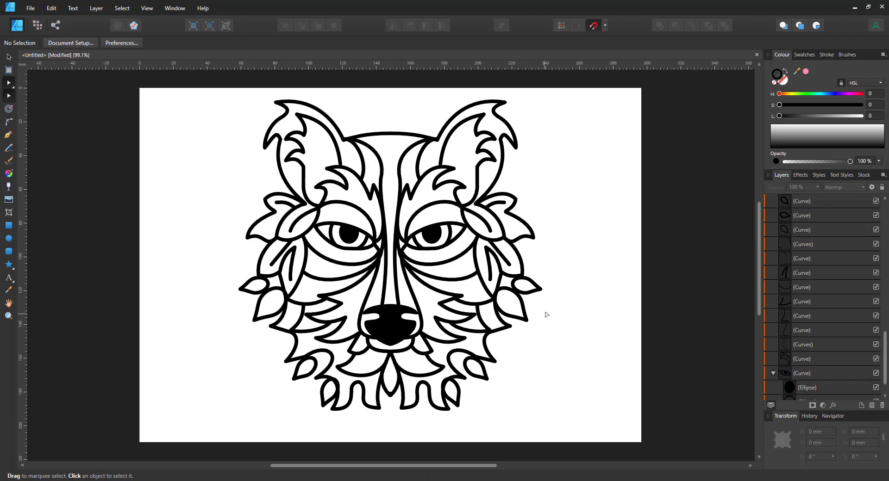
# Step: Adjust the lower edge of the nose and the muzzle outline's lower end beneath it
pyautogui.click(395, 339)
pyautogui.click(396, 347)
pyautogui.scroll(2, 393, 342)
pyautogui.click(399, 331)
pyautogui.click(449, 323)
pyautogui.click(443, 320)
pyautogui.click(403, 333)
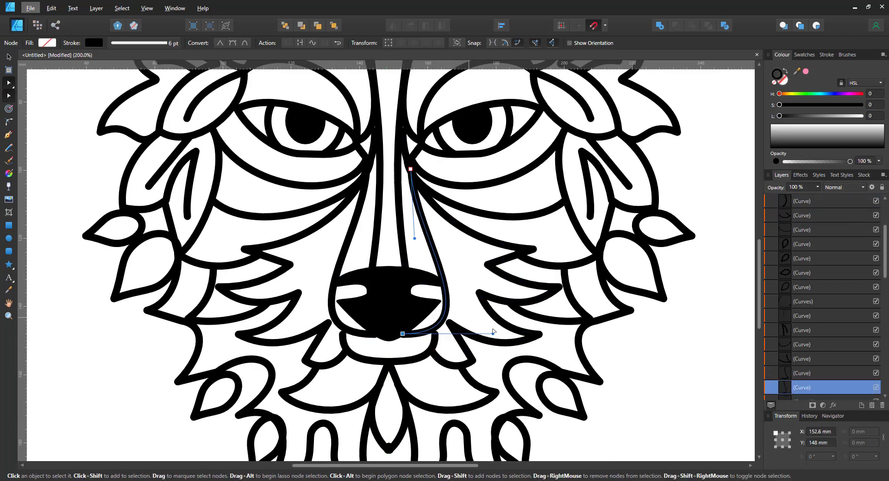
# Step: Bend the head outline between the ear and the forehead's centre into an upward arch
pyautogui.hotkey('ctrl', '0')
pyautogui.click(635, 258)
pyautogui.click(416, 138)
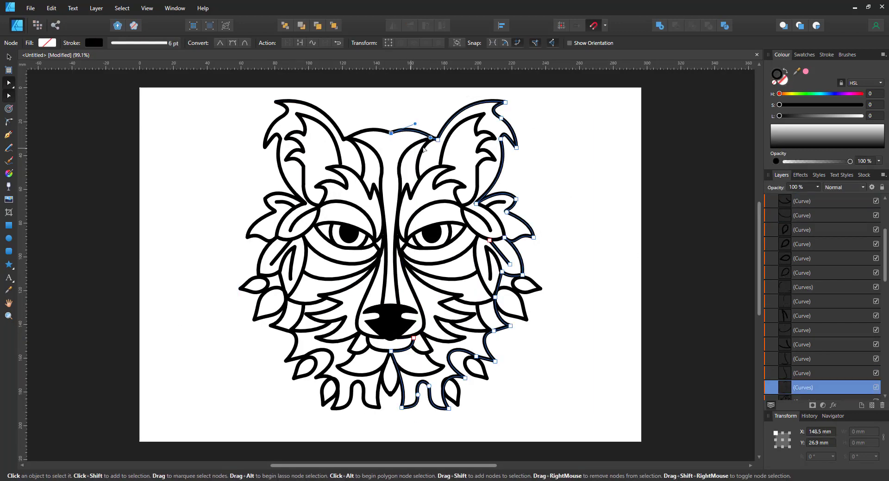
pyautogui.click(218, 255)
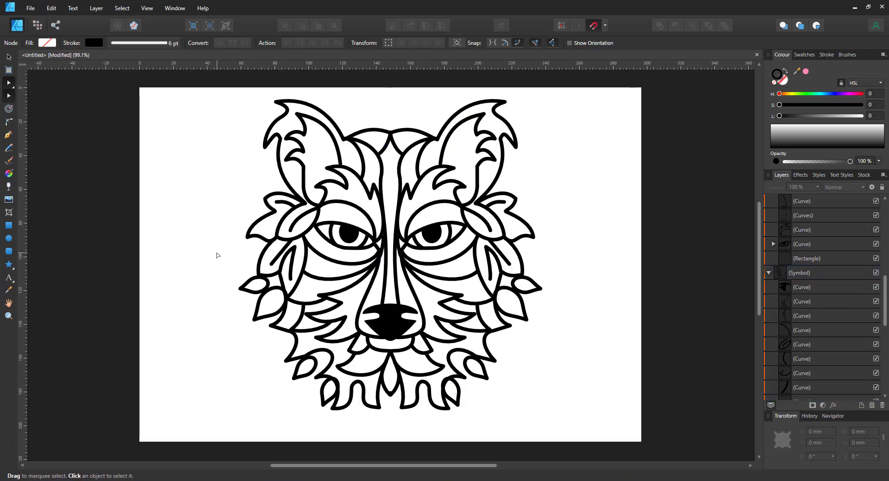
pyautogui.click(330, 262)
pyautogui.click(329, 262)
pyautogui.hotkey('ctrl', 'a')
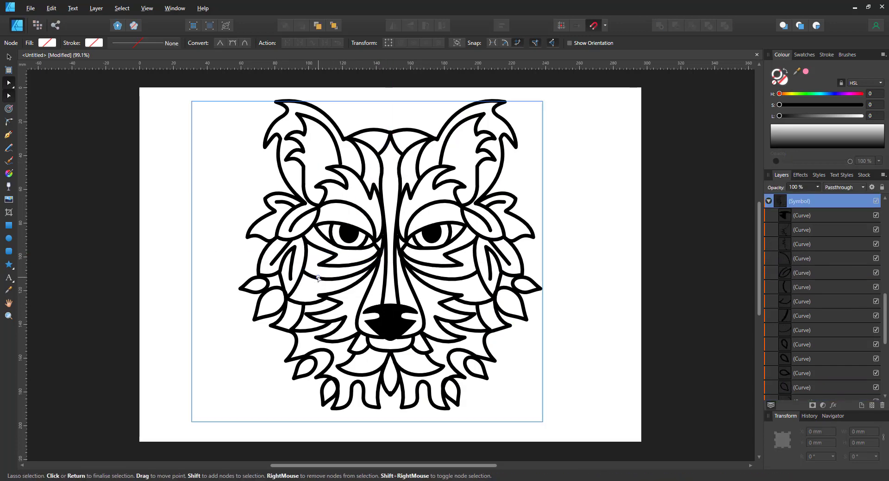
pyautogui.click(249, 334)
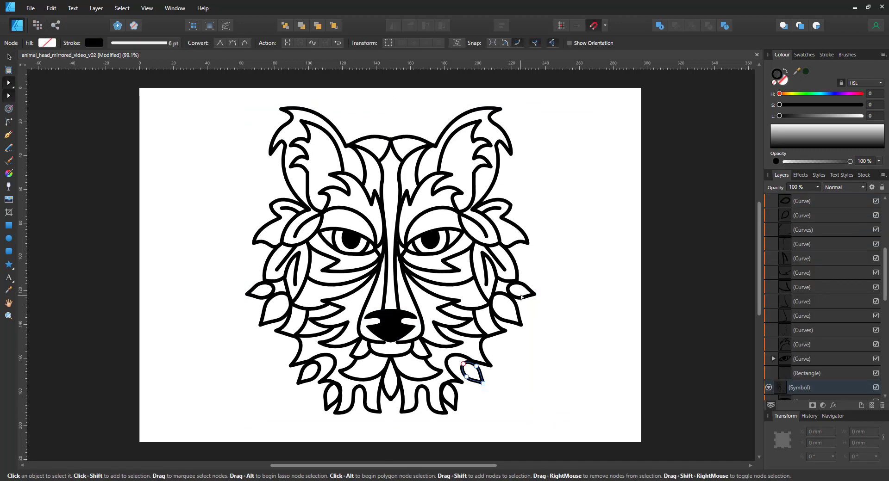
pyautogui.scroll(-5, 827, 322)
pyautogui.click(827, 326)
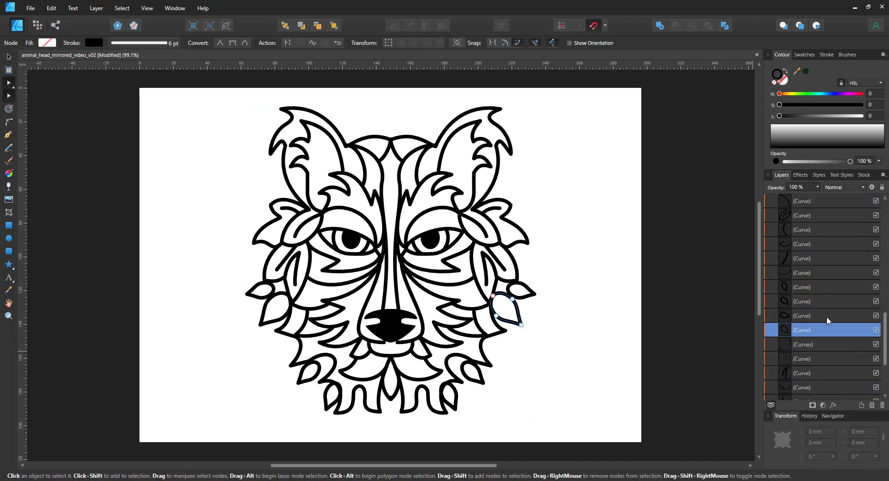
pyautogui.click(483, 345)
pyautogui.click(514, 383)
# Step: Reshape the brow line above the eye into a wavy line with a pointed tip
pyautogui.press('z')
pyautogui.click(439, 227)
pyautogui.press('a')
pyautogui.click(399, 180)
pyautogui.moveTo(398, 180); pyautogui.dragTo(399, 207)
pyautogui.moveTo(433, 204); pyautogui.dragTo(483, 213)
pyautogui.hotkey('ctrl', 'd')
pyautogui.hotkey('ctrl', '0')
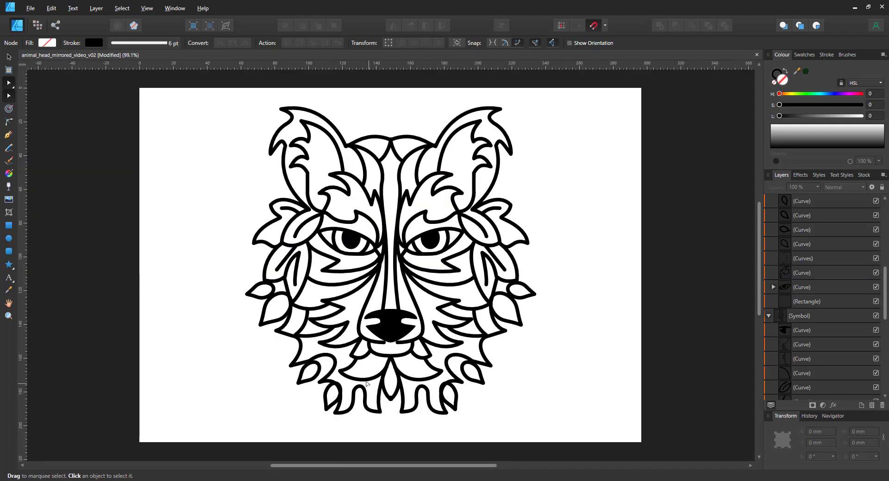
# Step: Adjust the muzzle line beneath the nose and place the mouth line's upper end on the muzzle outline
pyautogui.click(387, 340)
pyautogui.press('z')
pyautogui.click(397, 345)
pyautogui.press('a')
pyautogui.click(362, 322)
pyautogui.moveTo(361, 323); pyautogui.dragTo(368, 323)
pyautogui.moveTo(317, 322); pyautogui.dragTo(309, 356)
pyautogui.click(283, 342)
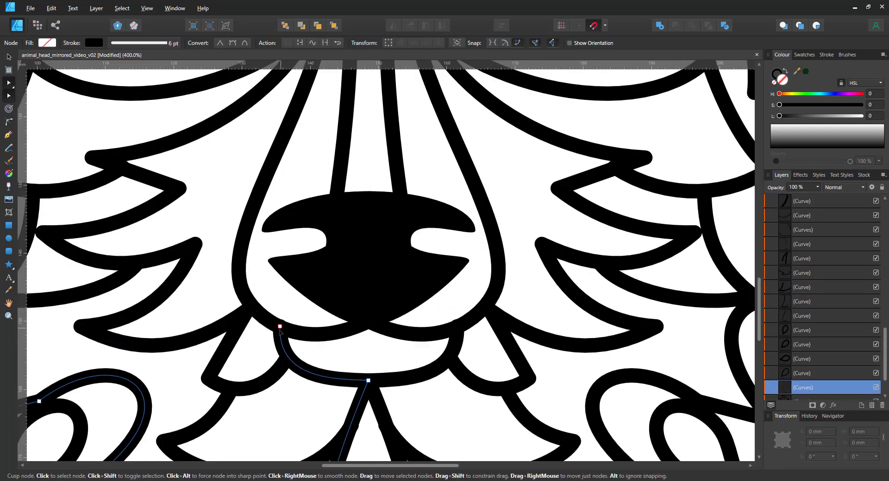
pyautogui.moveTo(280, 327); pyautogui.dragTo(281, 329)
# Step: Reshape the nostril cut-out on the nose by adjusting its corner and curve
pyautogui.click(297, 273)
pyautogui.click(268, 262)
pyautogui.moveTo(260, 258); pyautogui.dragTo(256, 227)
pyautogui.moveTo(323, 258); pyautogui.dragTo(313, 285)
pyautogui.hotkey('ctrl', '0')
pyautogui.hotkey('ctrl', 'd')
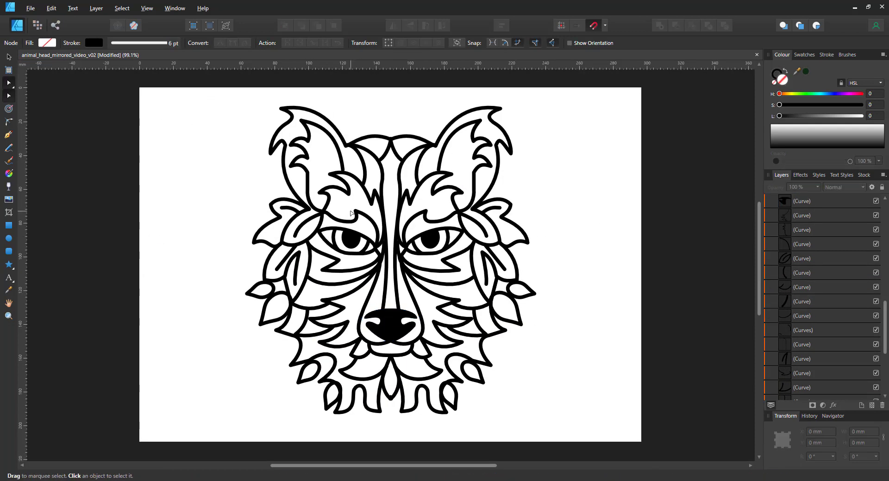
# Step: Round the temple lobe's top edge beside the ear base and curve the vein line in the lobe beneath it
pyautogui.click(307, 203)
pyautogui.scroll(5, 307, 204)
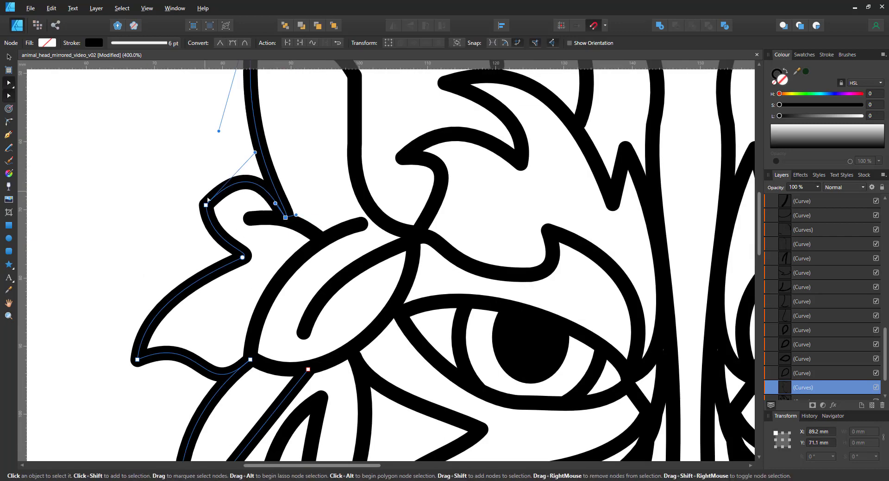
pyautogui.click(232, 225)
pyautogui.scroll(-5, 250, 296)
pyautogui.click(258, 319)
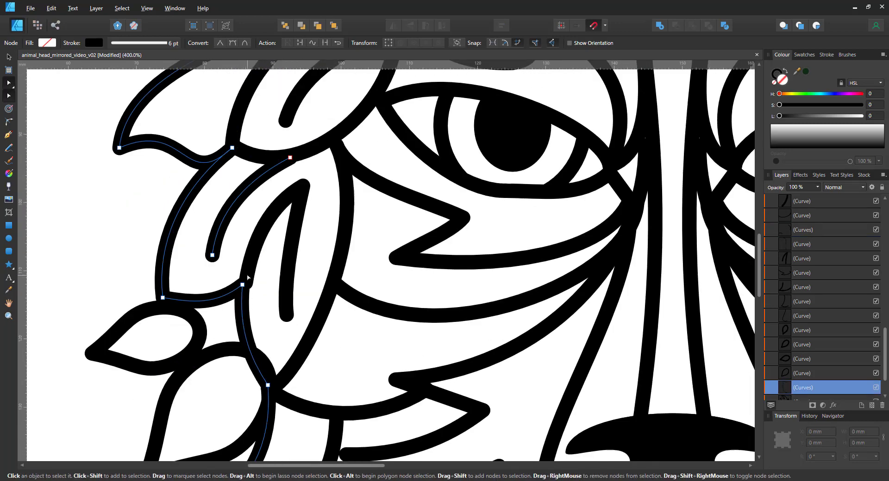
# Step: Align the head outline's node between the cheek lobe and the leaves with the neighbouring leaf line
pyautogui.moveTo(242, 284); pyautogui.dragTo(248, 280)
pyautogui.click(266, 370)
pyautogui.moveTo(333, 417); pyautogui.dragTo(290, 241)
pyautogui.click(296, 280)
pyautogui.moveTo(481, 393); pyautogui.dragTo(406, 286)
pyautogui.click(402, 284)
pyautogui.click(412, 315)
pyautogui.moveTo(563, 363); pyautogui.dragTo(437, 238)
# Step: Adjust the outline's node below the mouth and curve the inner edge of the lowest chin fur strand
pyautogui.click(437, 354)
pyautogui.moveTo(452, 374); pyautogui.dragTo(454, 367)
pyautogui.moveTo(436, 243); pyautogui.dragTo(454, 206)
pyautogui.click(403, 366)
pyautogui.moveTo(404, 370); pyautogui.dragTo(401, 370)
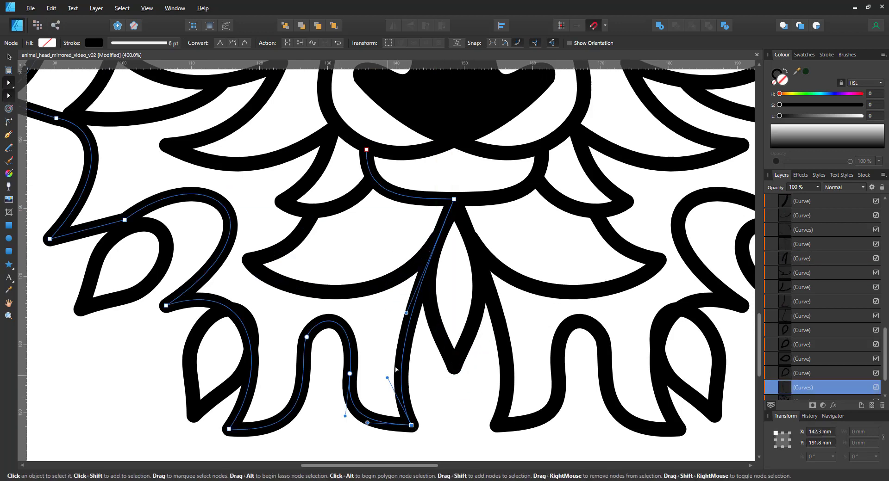
pyautogui.moveTo(407, 336); pyautogui.dragTo(397, 335)
pyautogui.moveTo(425, 277); pyautogui.dragTo(430, 271)
# Step: Move the lowest beard leaf outward against its fur curve and rotate it to about -42.6°
pyautogui.click(239, 376)
pyautogui.press('v')
pyautogui.moveTo(266, 319); pyautogui.dragTo(276, 338)
pyautogui.moveTo(258, 350); pyautogui.dragTo(243, 348)
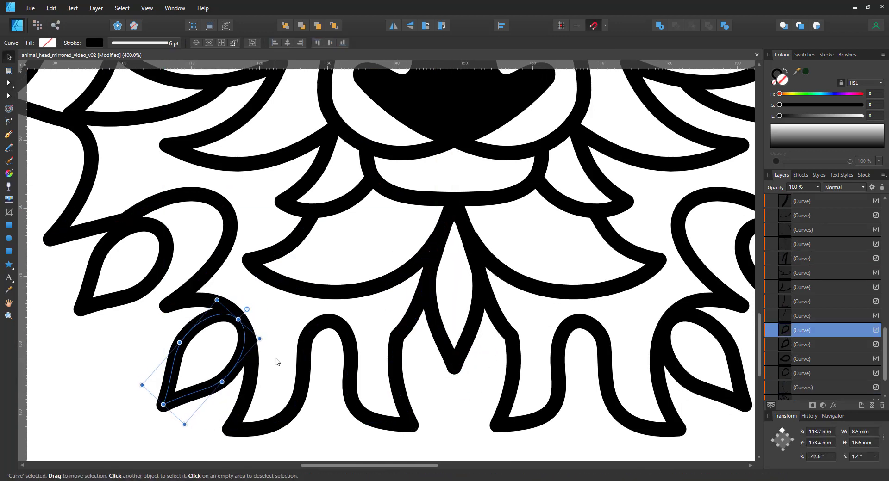
pyautogui.hotkey('ctrl', '0')
pyautogui.hotkey('ctrl', 'd')
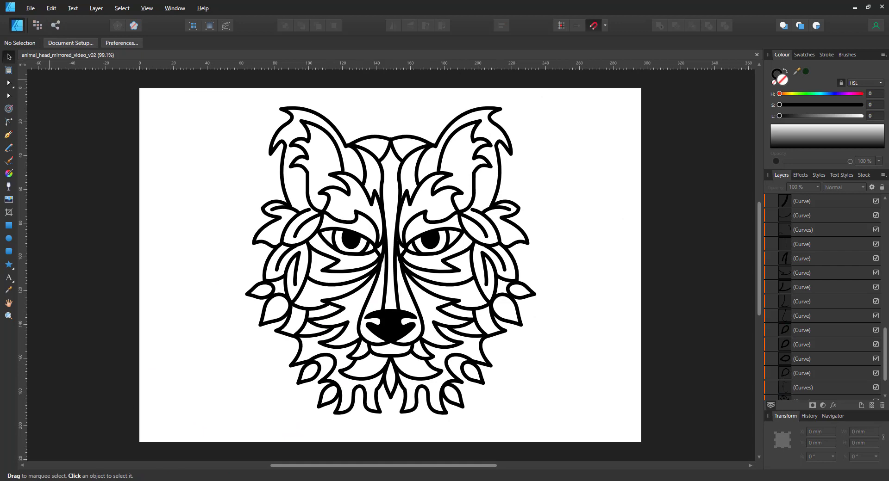
# Step: Take the pupil and iris ellipses out of the eye's clipping mask and paste them as separate objects
pyautogui.click(349, 247)
pyautogui.press('a')
pyautogui.scroll(5, 350, 247)
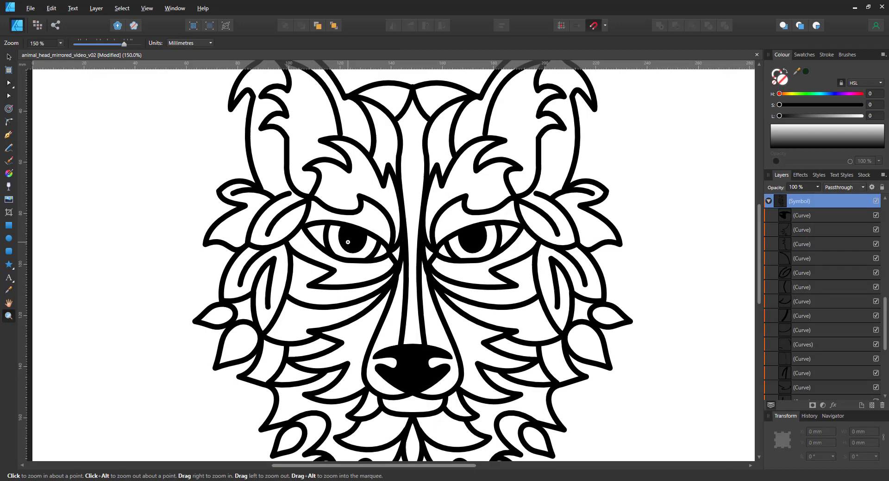
pyautogui.click(356, 249)
pyautogui.keyDown('shift'); pyautogui.click(288, 227); pyautogui.keyUp('shift')
pyautogui.hotkey('ctrl', 'x')
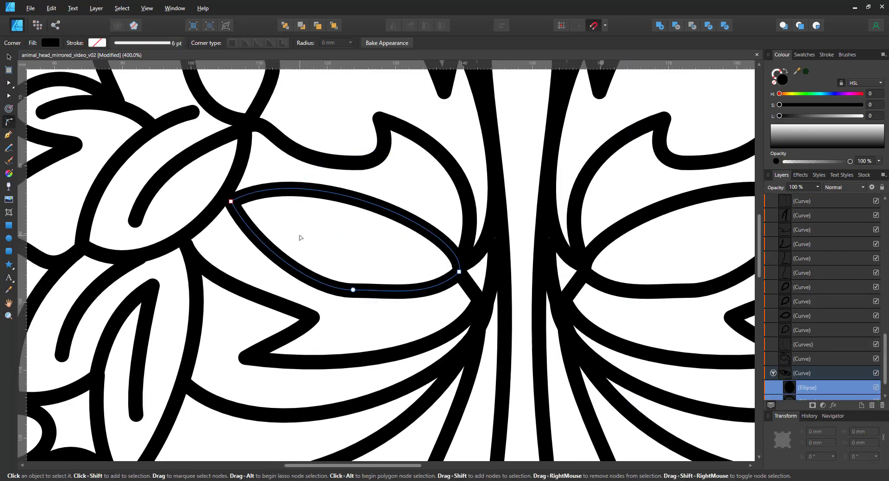
pyautogui.hotkey('ctrl', 'v')
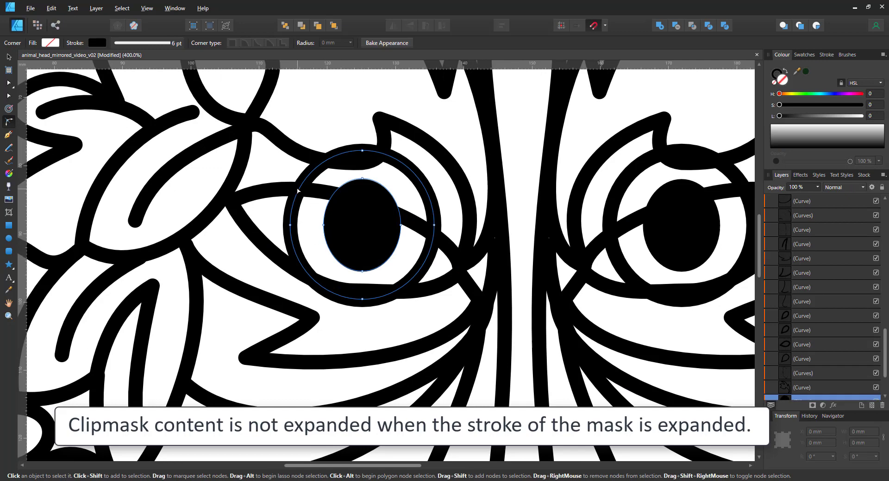
# Step: Convert the iris ellipse to curves and remove its arc above the upper eyelid
pyautogui.click(299, 190)
pyautogui.click(320, 191)
pyautogui.click(403, 171)
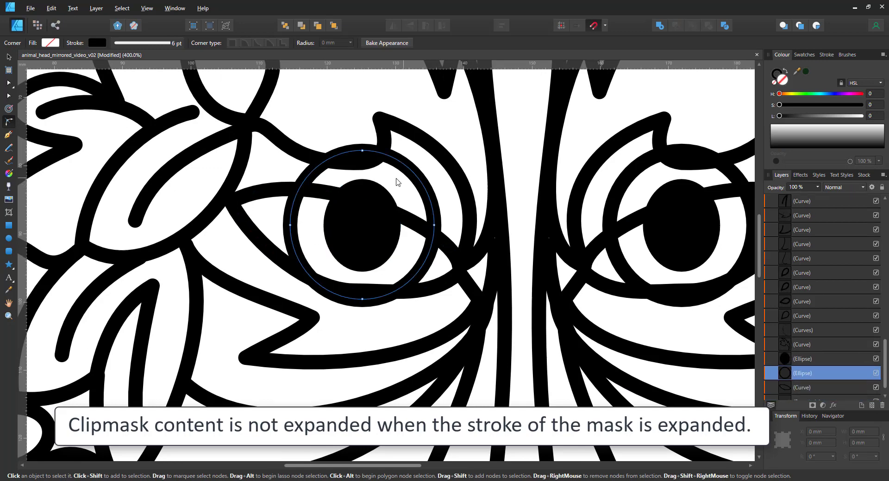
pyautogui.press('a')
pyautogui.press('c')
pyautogui.click(9, 97)
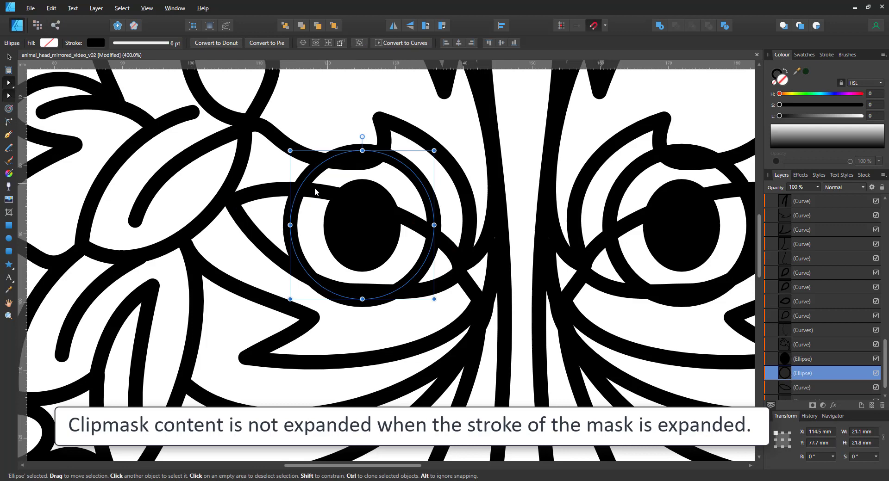
pyautogui.click(395, 45)
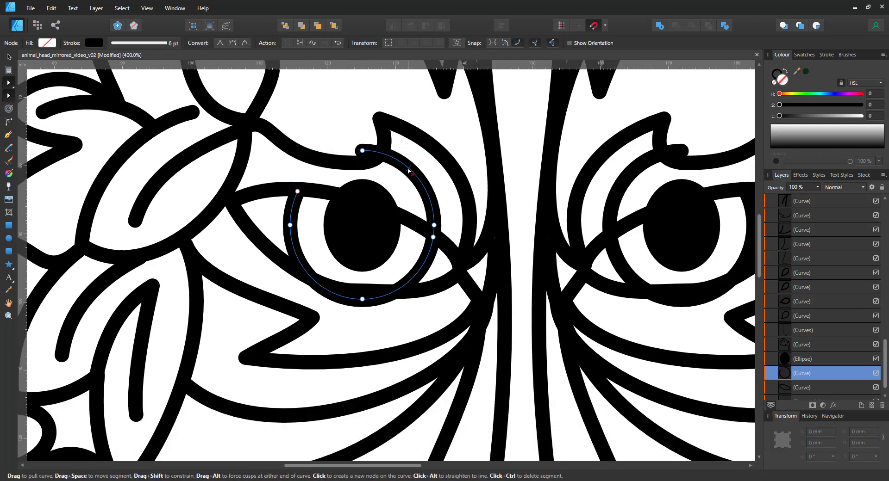
pyautogui.press('Delete')
# Step: Remove the iris arc below the lower eyelid, leaving two separate side arcs inside the eye
pyautogui.click(429, 262)
pyautogui.click(413, 283)
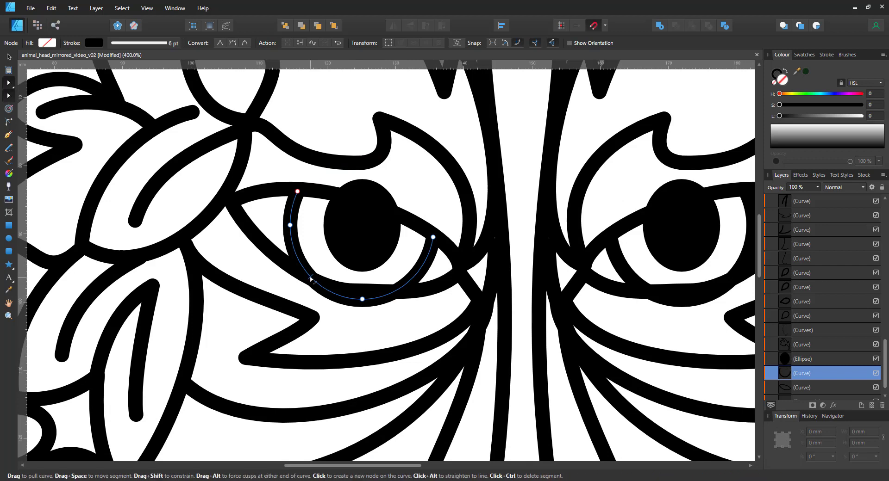
pyautogui.click(392, 293)
pyautogui.click(383, 297)
pyautogui.click(372, 299)
pyautogui.click(310, 276)
pyautogui.keyDown('ctrl'); pyautogui.click(375, 300); pyautogui.keyUp('ctrl')
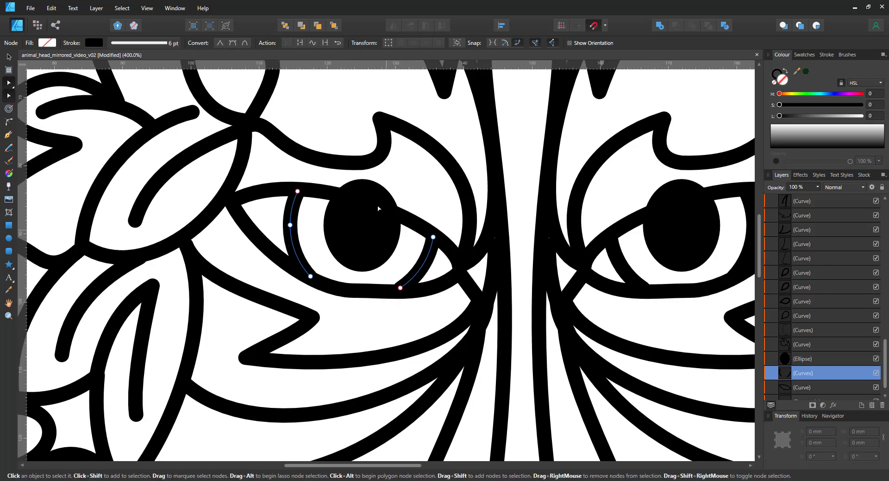
# Step: Convert the pupil to curves and trim its top so it ends along the upper eyelid line
pyautogui.click(357, 203)
pyautogui.click(420, 42)
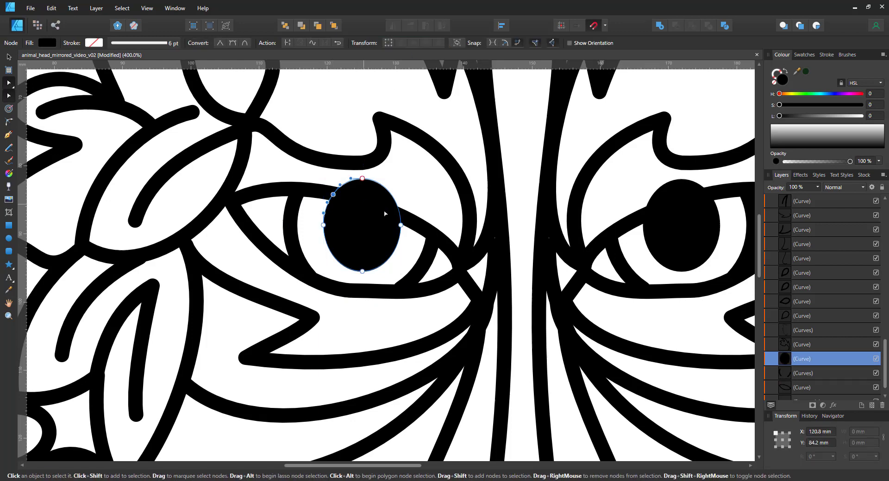
pyautogui.moveTo(343, 170); pyautogui.dragTo(378, 194)
pyautogui.press('Delete')
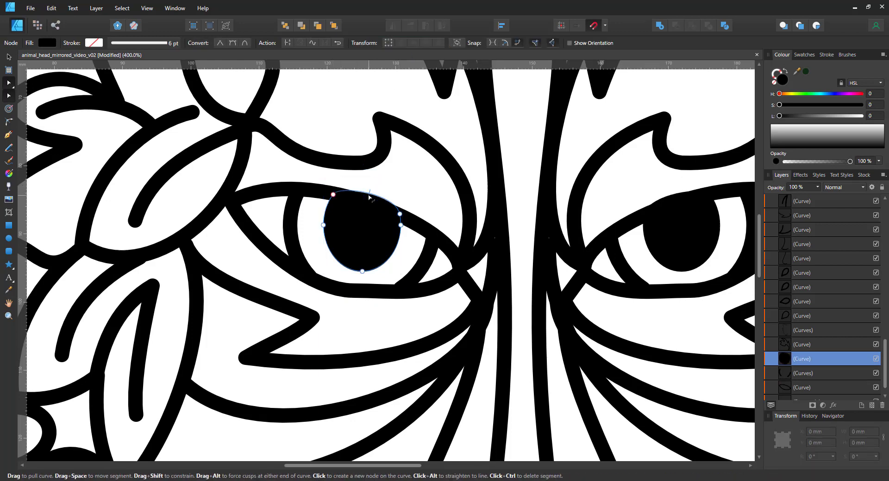
pyautogui.hotkey('ctrl', 'd')
pyautogui.hotkey('ctrl', '0')
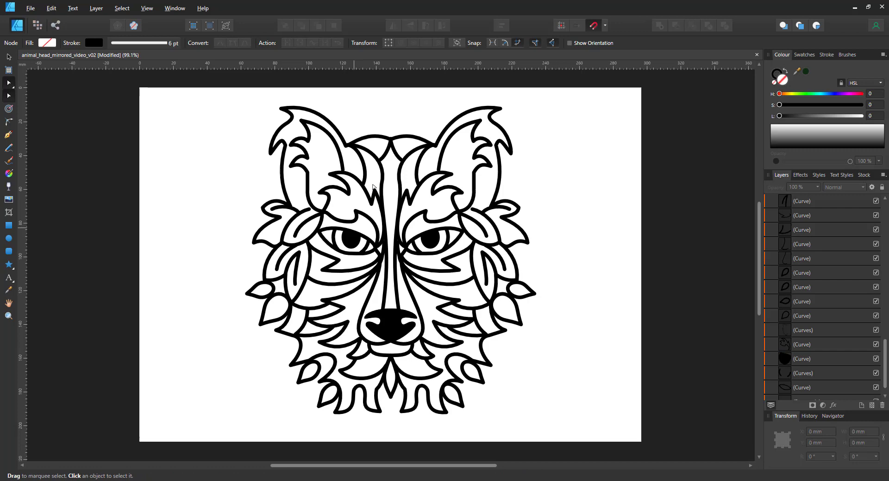
# Step: Select all the line curves of the face's left half and expand their strokes
pyautogui.click(324, 129)
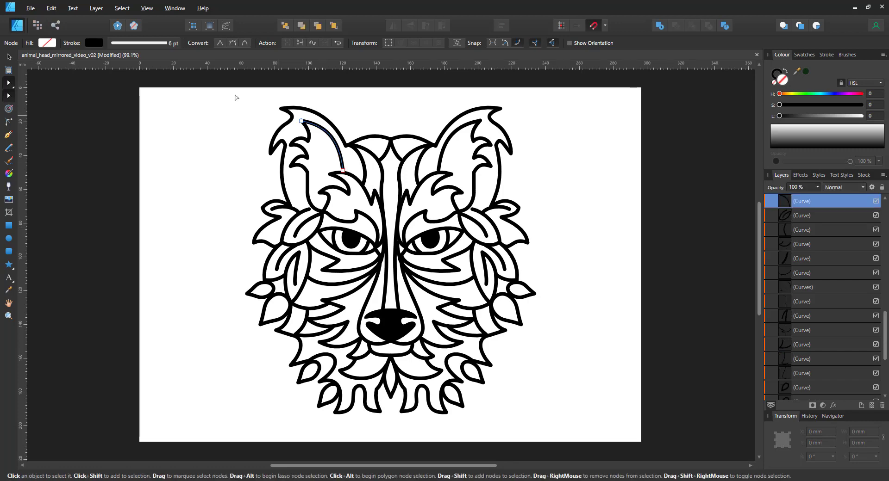
pyautogui.click(8, 57)
pyautogui.moveTo(196, 90); pyautogui.dragTo(415, 448)
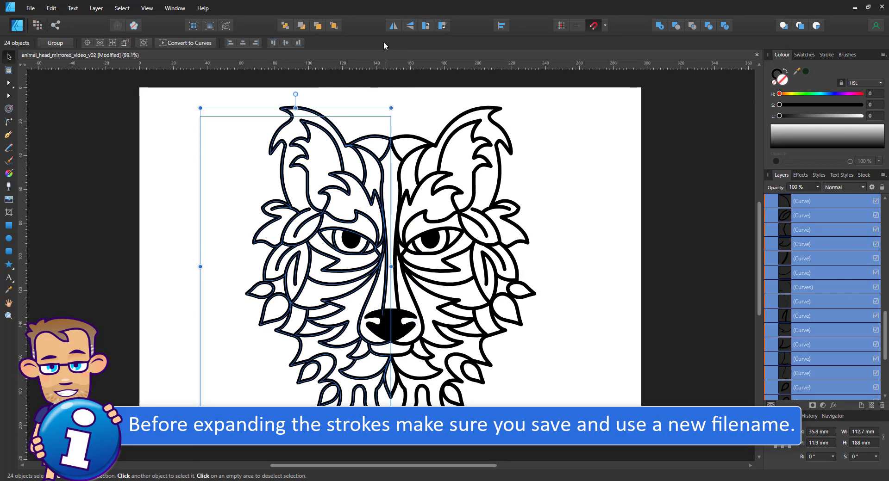
pyautogui.click(96, 8)
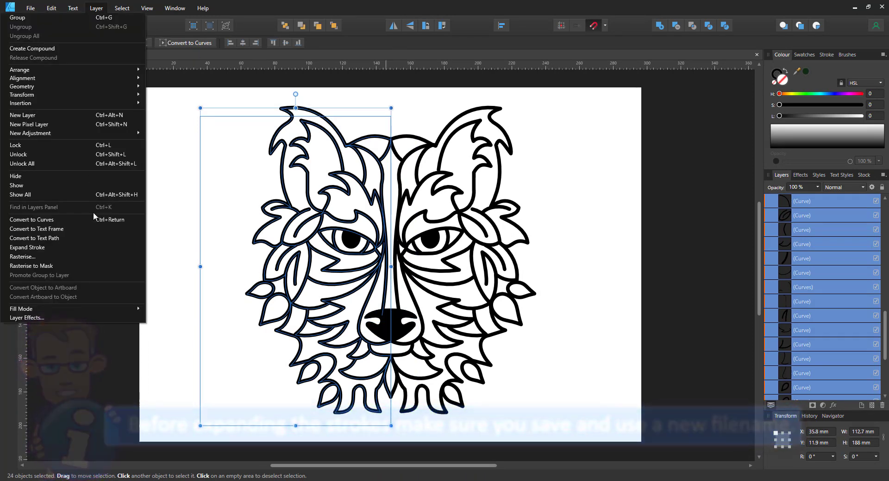
pyautogui.click(79, 248)
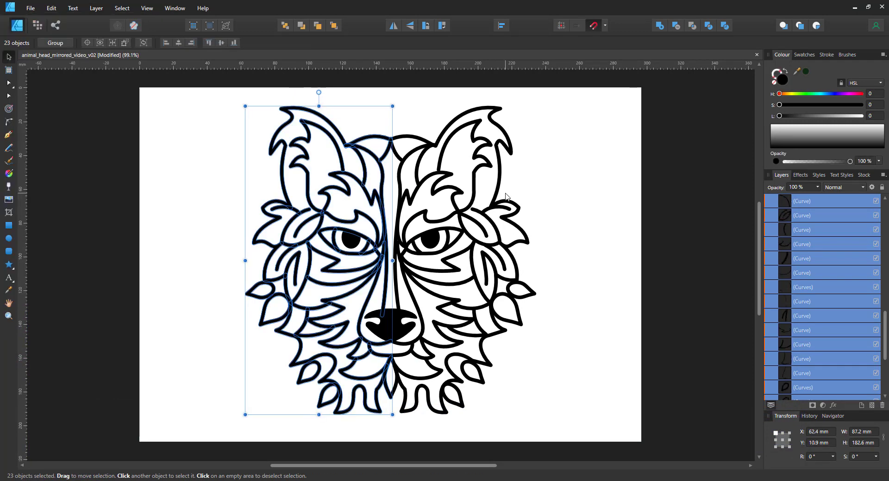
# Step: Try a red fill on the expanded curves and set it back to black
pyautogui.click(800, 56)
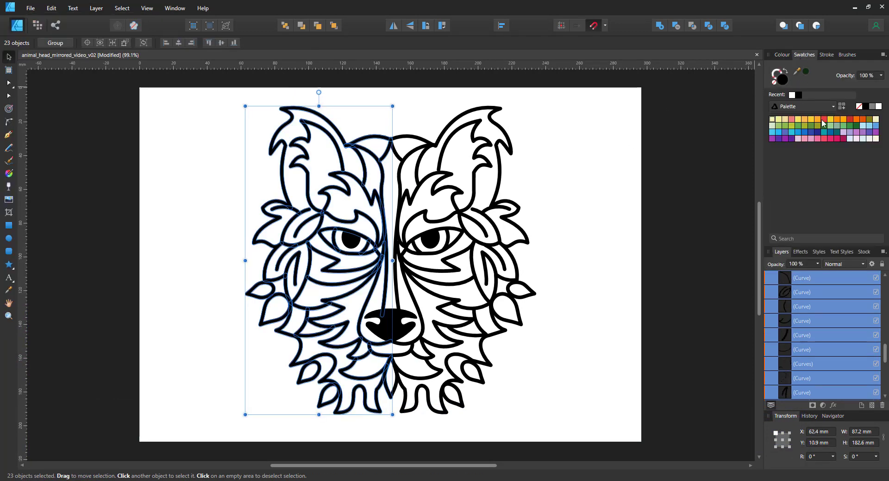
pyautogui.click(820, 120)
pyautogui.click(805, 96)
# Step: Include the nose in the selection and merge everything into one shape with the Add operation
pyautogui.keyDown('shift'); pyautogui.click(382, 326); pyautogui.keyUp('shift')
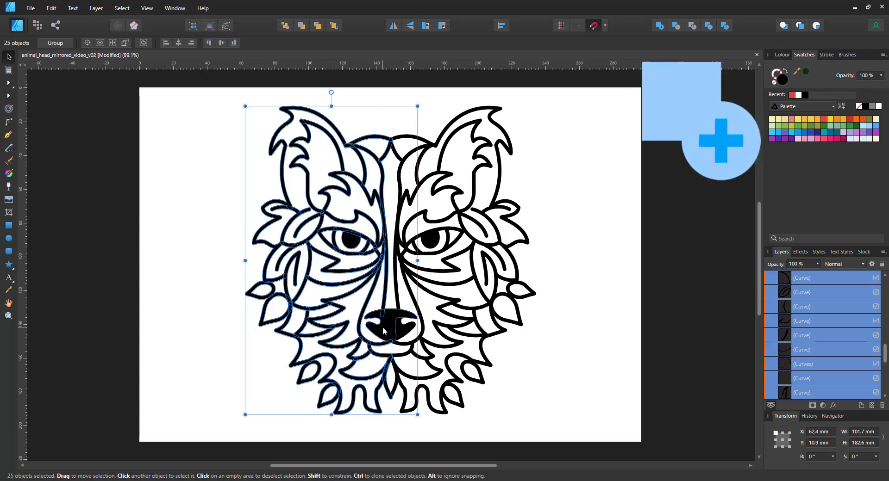
pyautogui.click(660, 27)
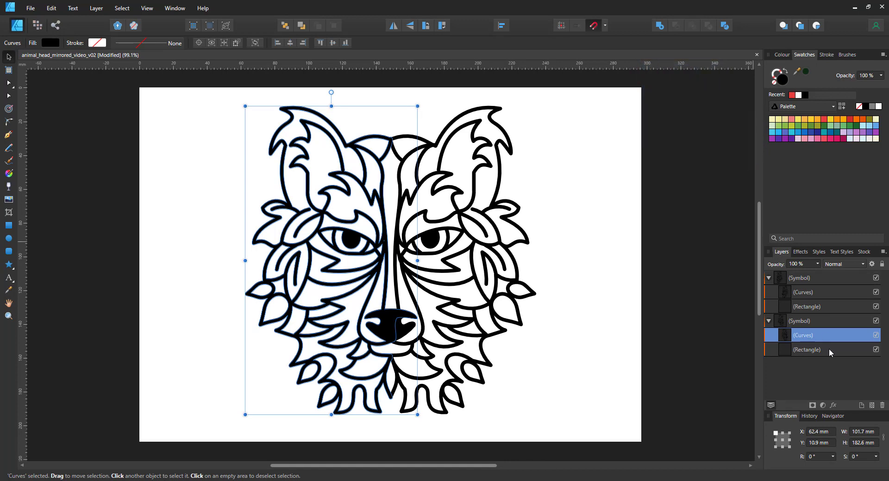
# Step: Cut the merged curves out of the symbol, delete both symbols and paste two copies of the curves
pyautogui.moveTo(809, 289); pyautogui.dragTo(810, 275)
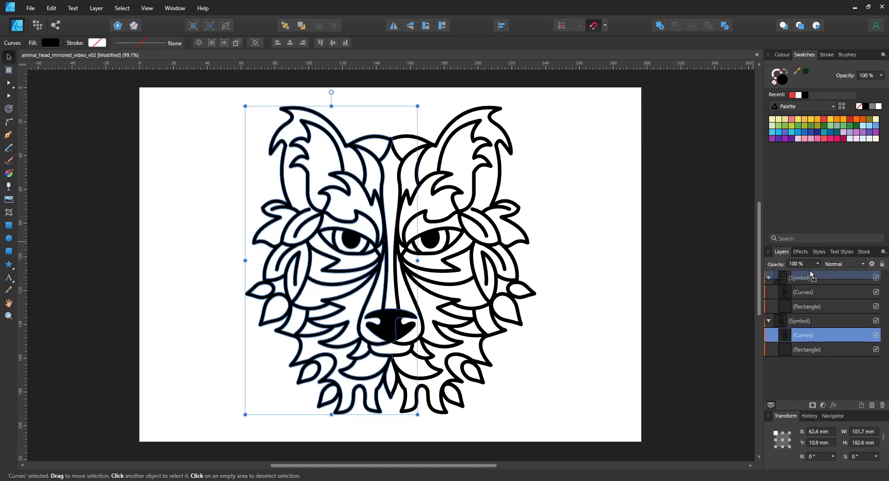
pyautogui.hotkey('ctrl', 'x')
pyautogui.click(805, 278)
pyautogui.press('Delete')
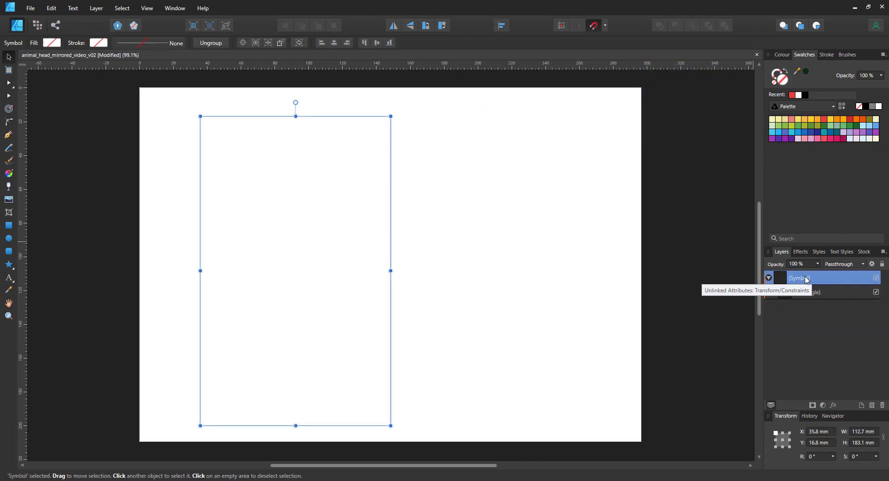
pyautogui.press('Delete')
pyautogui.hotkey('ctrl', 'v')
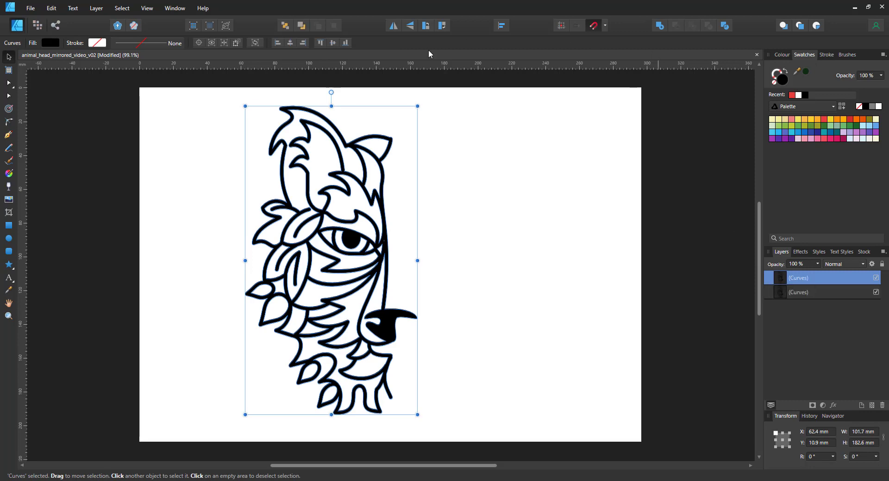
# Step: Flip one half horizontally, align it as the face's right side and merge both halves with Add
pyautogui.click(393, 26)
pyautogui.moveTo(332, 230); pyautogui.dragTo(450, 230)
pyautogui.hotkey('ctrl', 'a')
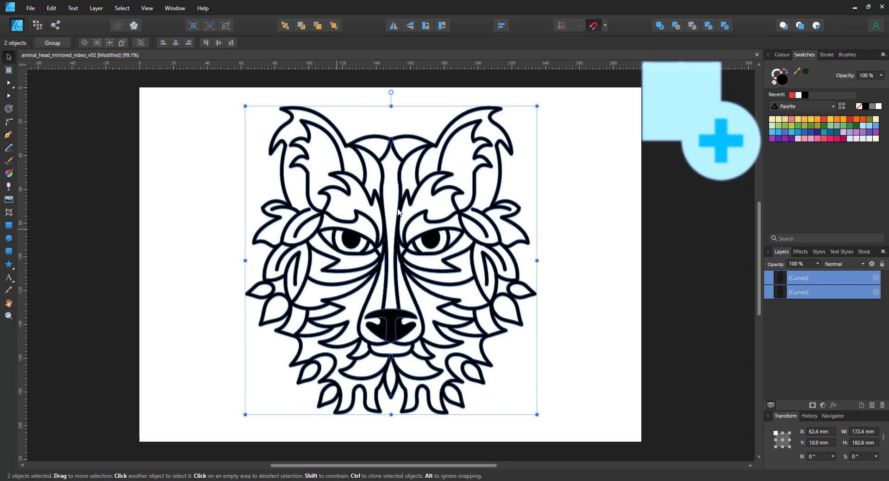
pyautogui.click(658, 28)
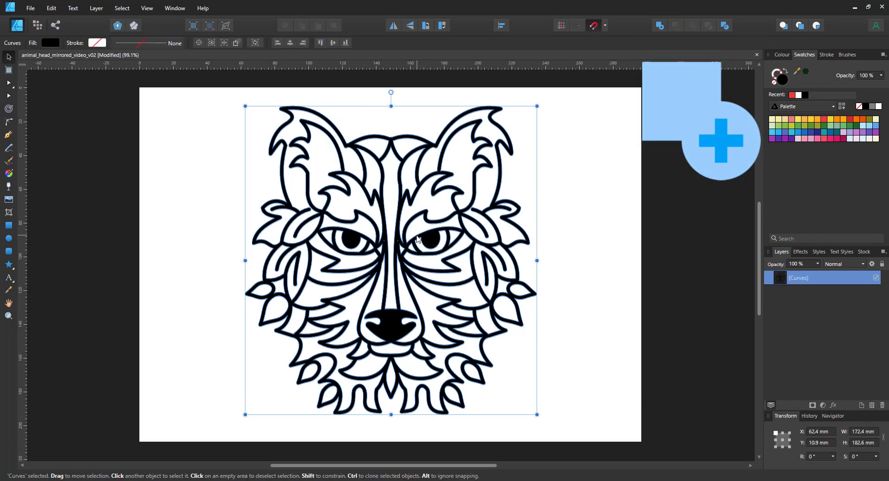
# Step: Examine the merged outline's nodes around the eyes and the nose bridge up close
pyautogui.scroll(6, 416, 238)
pyautogui.press('a')
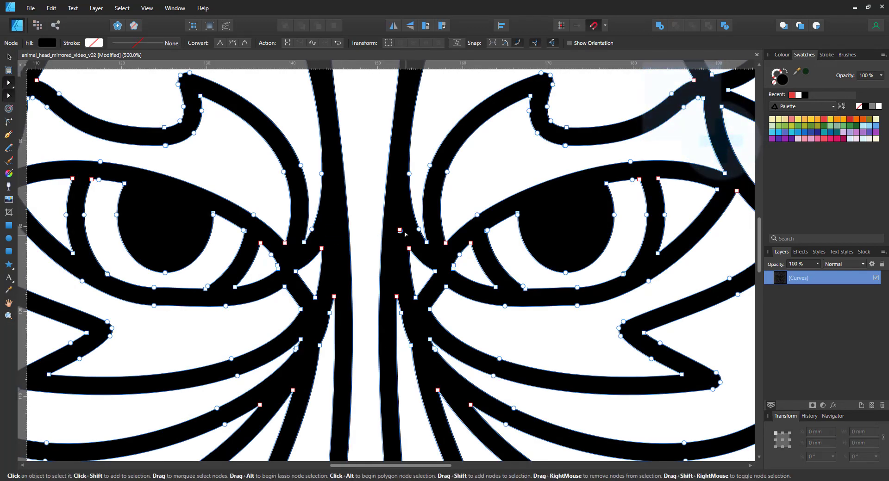
pyautogui.click(400, 230)
pyautogui.hotkey('ctrl', '0')
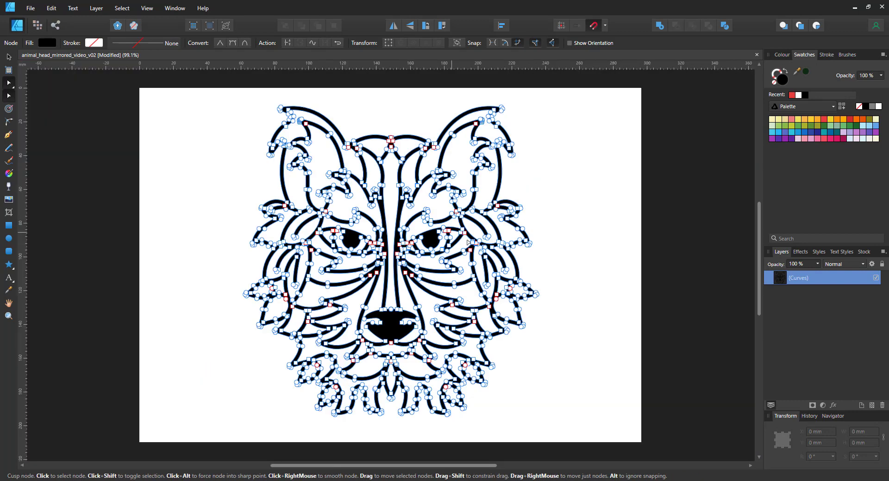
pyautogui.click(9, 57)
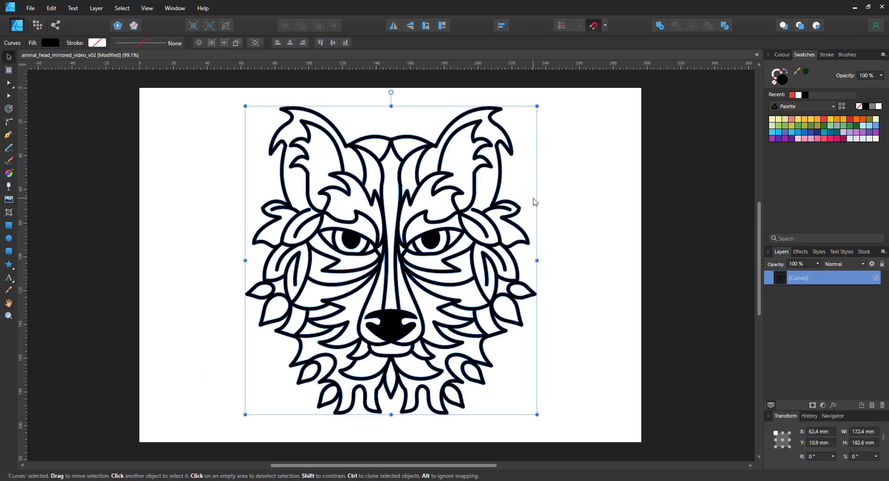
# Step: Duplicate the face curves, keeping a locked copy on top and the other copy inside a new layer beneath it
pyautogui.click(882, 264)
pyautogui.click(861, 405)
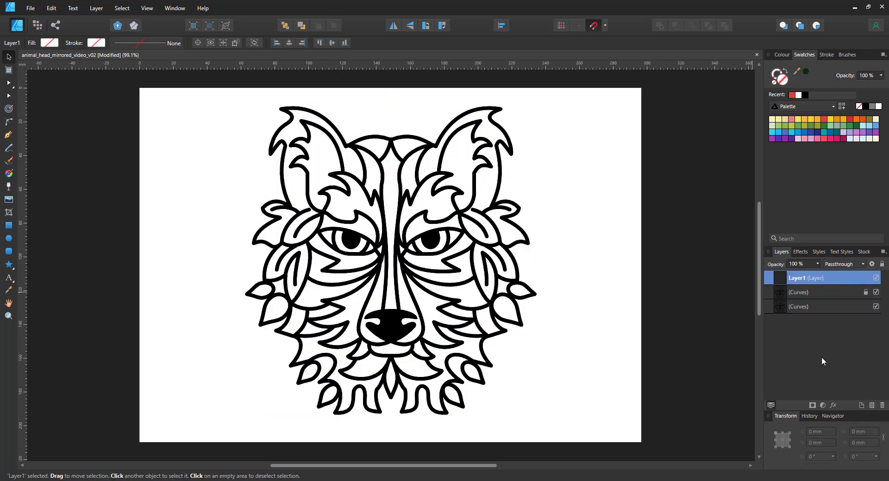
pyautogui.moveTo(806, 307); pyautogui.dragTo(804, 280)
pyautogui.click(804, 280)
pyautogui.hotkey('ctrl', '[')
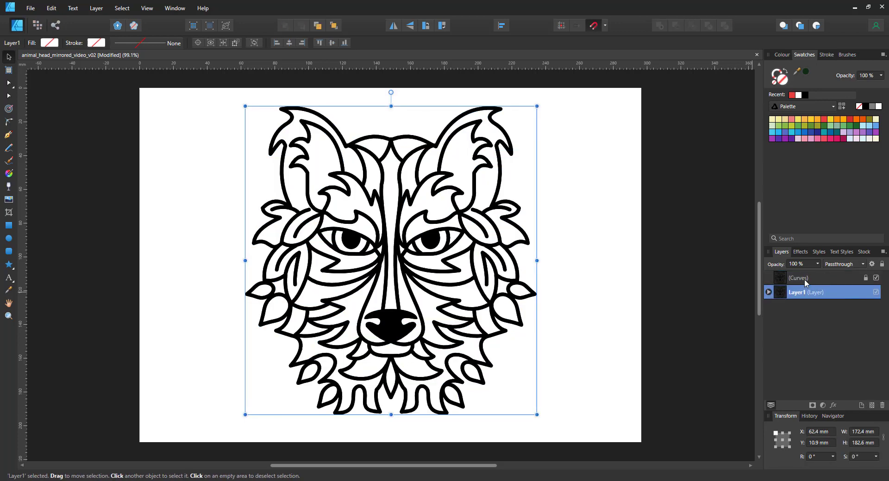
# Step: Rename the locked curves as outline and the layer beneath them as colour
pyautogui.doubleClick(805, 279)
pyautogui.write('outline')
pyautogui.press('Return')
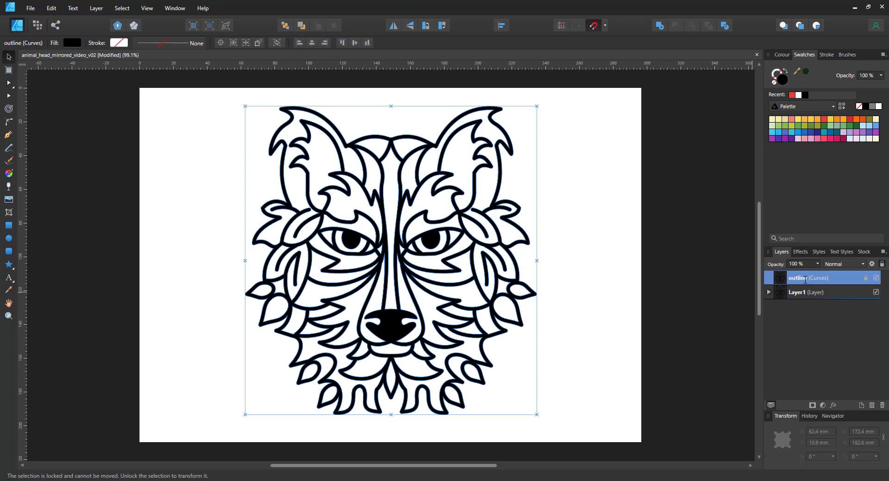
pyautogui.doubleClick(803, 296)
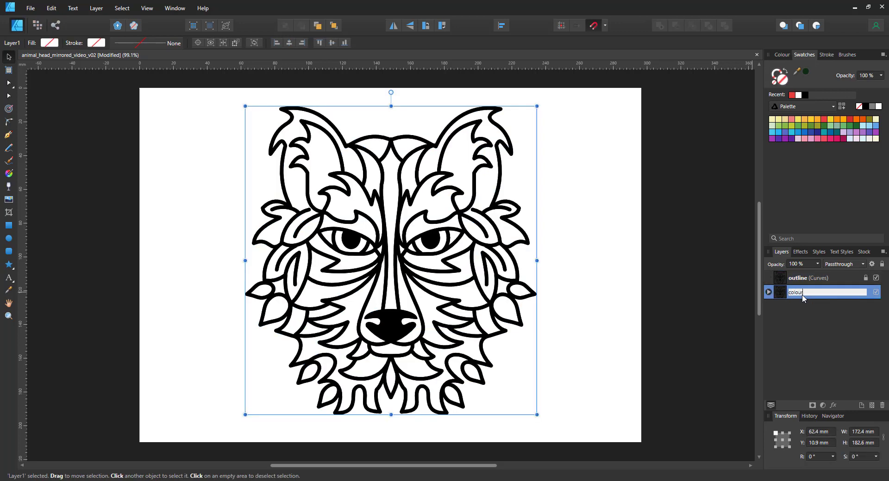
pyautogui.write('colour')
pyautogui.press('Return')
# Step: Split the curves inside the colour layer with the Divide operation and fill all resulting pieces crimson
pyautogui.click(787, 307)
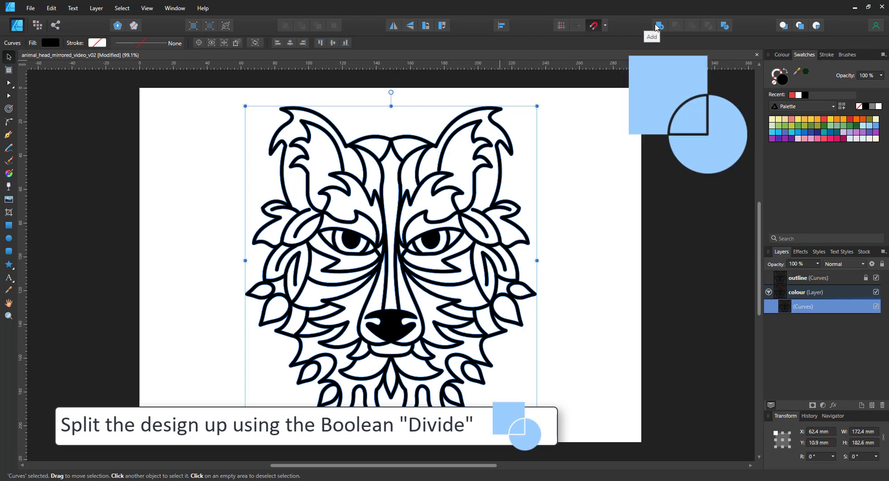
pyautogui.click(725, 26)
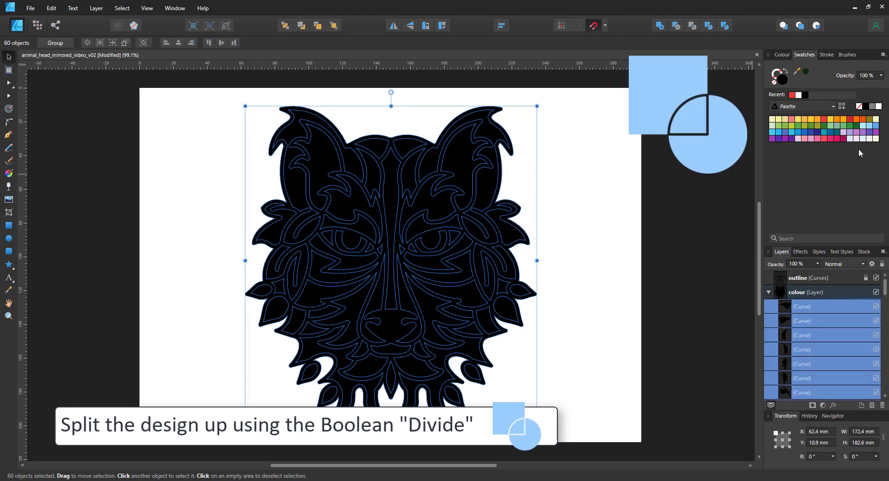
pyautogui.click(836, 138)
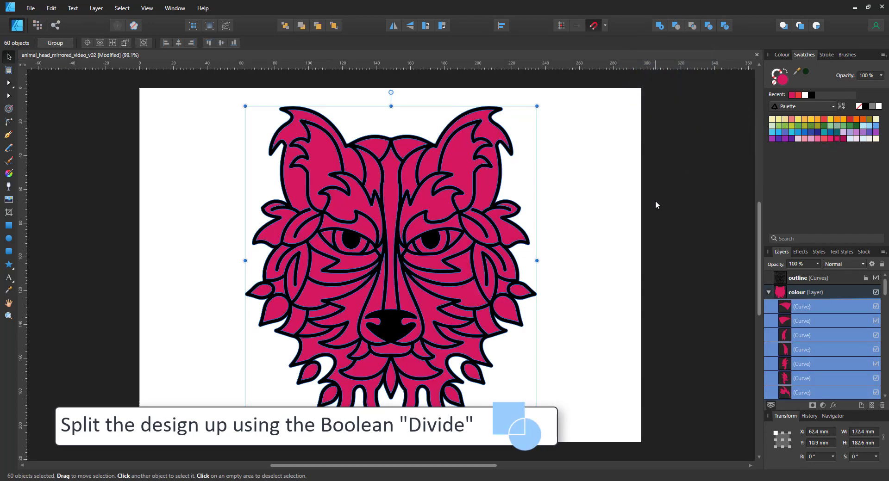
# Step: Fill the backmost curve of the colour layer, the one shaped like the whole head, with black
pyautogui.scroll(-5, 885, 341)
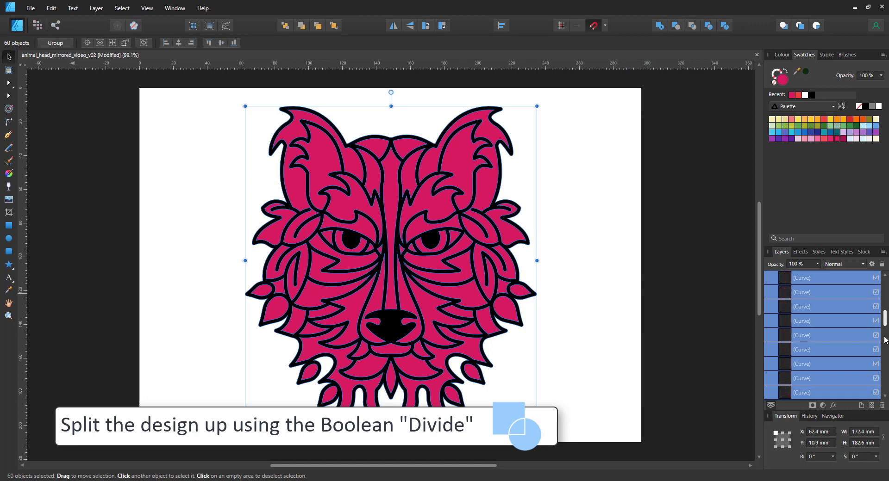
pyautogui.click(869, 393)
pyautogui.click(811, 96)
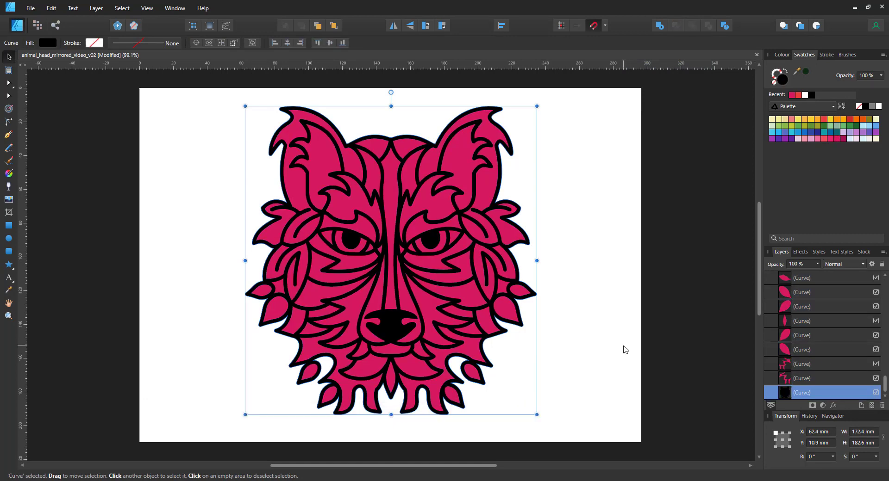
# Step: Fill both brow patches light pink and both irises green
pyautogui.click(367, 207)
pyautogui.keyDown('shift'); pyautogui.click(439, 212); pyautogui.keyUp('shift')
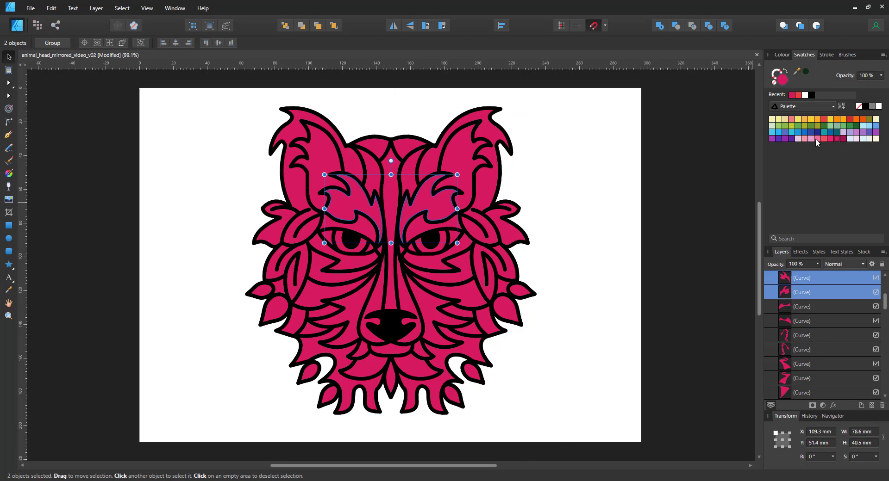
pyautogui.click(816, 138)
pyautogui.click(340, 241)
pyautogui.keyDown('shift'); pyautogui.click(443, 243); pyautogui.keyUp('shift')
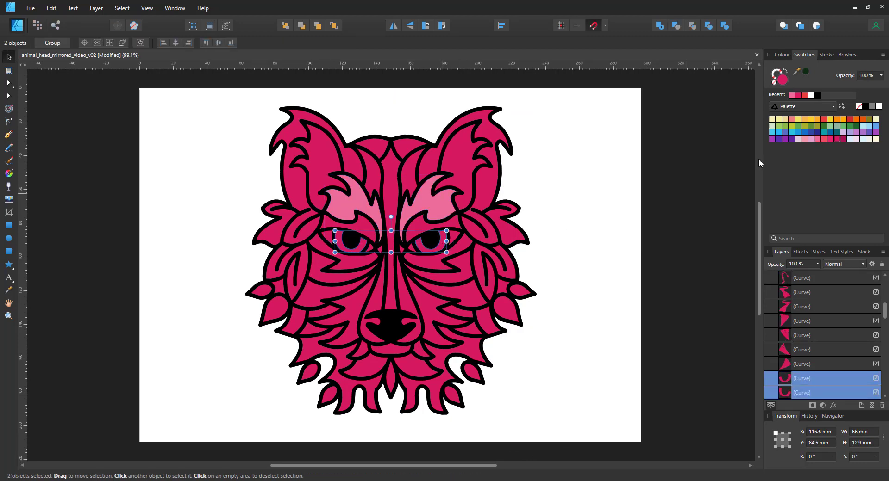
pyautogui.click(810, 126)
# Step: Fill the four eye corner pieces with white
pyautogui.click(325, 237)
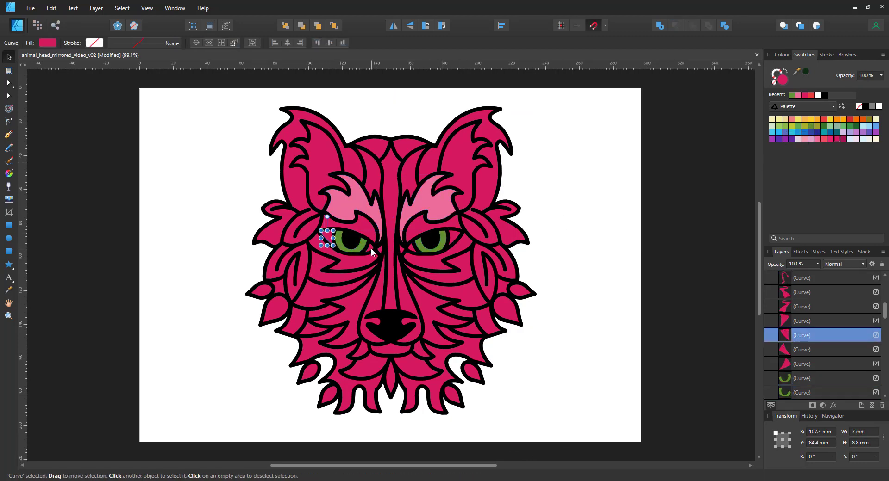
pyautogui.keyDown('shift'); pyautogui.click(372, 250); pyautogui.keyUp('shift')
pyautogui.keyDown('shift'); pyautogui.click(411, 250); pyautogui.keyUp('shift')
pyautogui.keyDown('shift'); pyautogui.click(457, 237); pyautogui.keyUp('shift')
pyautogui.click(879, 106)
# Step: Fill the two patches under the eyes light pink and both upper eyelids a brighter pinkish red
pyautogui.click(356, 263)
pyautogui.keyDown('shift'); pyautogui.click(429, 264); pyautogui.keyUp('shift')
pyautogui.click(816, 139)
pyautogui.keyDown('shift'); pyautogui.click(421, 225); pyautogui.keyUp('shift')
pyautogui.click(830, 139)
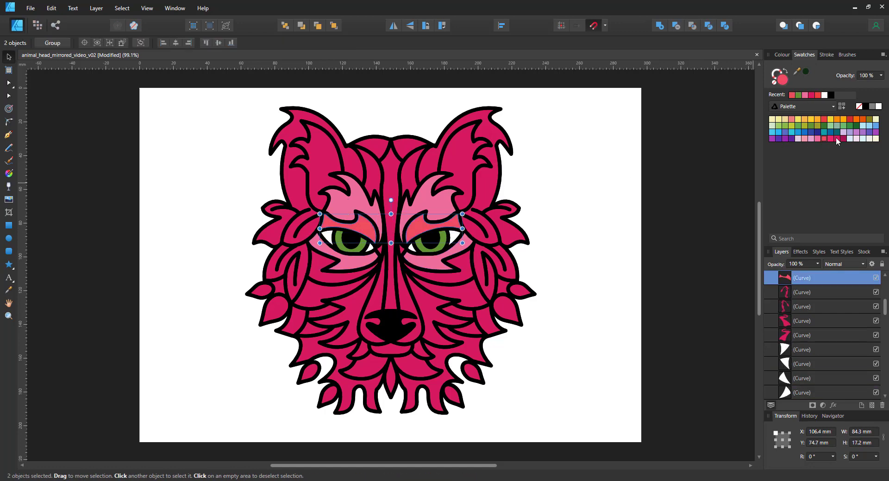
# Step: Fill the two forehead strips beside the nose bridge with dark crimson
pyautogui.click(372, 172)
pyautogui.keyDown('shift'); pyautogui.click(410, 171); pyautogui.keyUp('shift')
pyautogui.click(843, 138)
# Step: Darken the two crown patches to deep maroon and apply the same sampled colour to both inner ears
pyautogui.click(375, 147)
pyautogui.keyDown('shift'); pyautogui.click(408, 147); pyautogui.keyUp('shift')
pyautogui.click(781, 55)
pyautogui.click(458, 155)
pyautogui.keyDown('shift'); pyautogui.click(326, 155); pyautogui.keyUp('shift')
pyautogui.moveTo(797, 119); pyautogui.dragTo(854, 106)
pyautogui.press('i')
pyautogui.click(376, 147)
# Step: Fill the left outer ear shape and the right side tuft with dark crimson
pyautogui.press('v')
pyautogui.click(308, 230)
pyautogui.keyDown('shift'); pyautogui.click(505, 229); pyautogui.keyUp('shift')
# Step: Fill the nose bridge with a lighter tint of the brow pink, HSL 339, 91, 77
pyautogui.press('v')
pyautogui.click(392, 209)
pyautogui.press('i')
pyautogui.click(422, 206)
pyautogui.moveTo(847, 116); pyautogui.dragTo(841, 118)
# Step: Fill the two cheek patches with the pink sampled from under the eye
pyautogui.press('v')
pyautogui.click(348, 290)
pyautogui.keyDown('shift'); pyautogui.click(433, 291); pyautogui.keyUp('shift')
pyautogui.press('i')
pyautogui.click(359, 263)
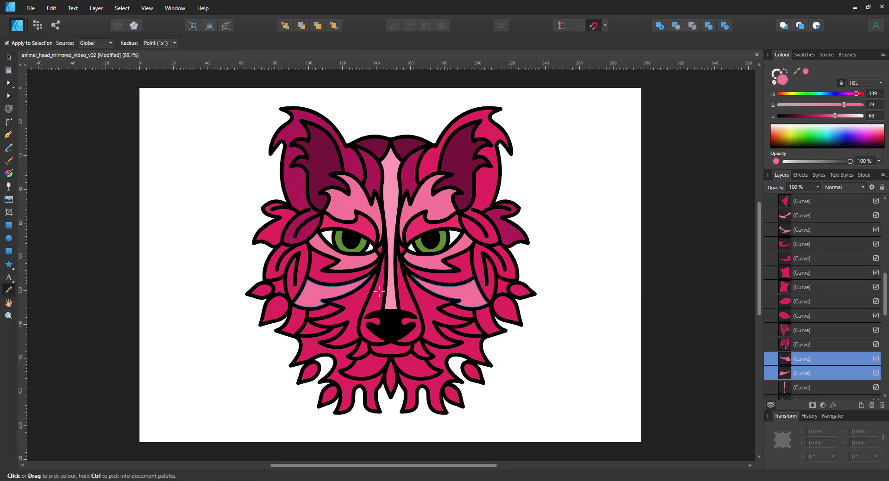
# Step: Fill both sides of the muzzle with the pink sampled from the cheek patch
pyautogui.press('v')
pyautogui.click(373, 303)
pyautogui.keyDown('shift'); pyautogui.click(409, 303); pyautogui.keyUp('shift')
pyautogui.press('i')
pyautogui.click(437, 293)
# Step: Fill the lower lip pink and both inner ears with the lighter pink sampled from the nose bridge
pyautogui.press('v')
pyautogui.click(391, 350)
pyautogui.press('i')
pyautogui.click(390, 185)
# Step: Fill both outer ear shapes with the deep maroon sampled from the crown
pyautogui.press('v')
pyautogui.click(487, 178)
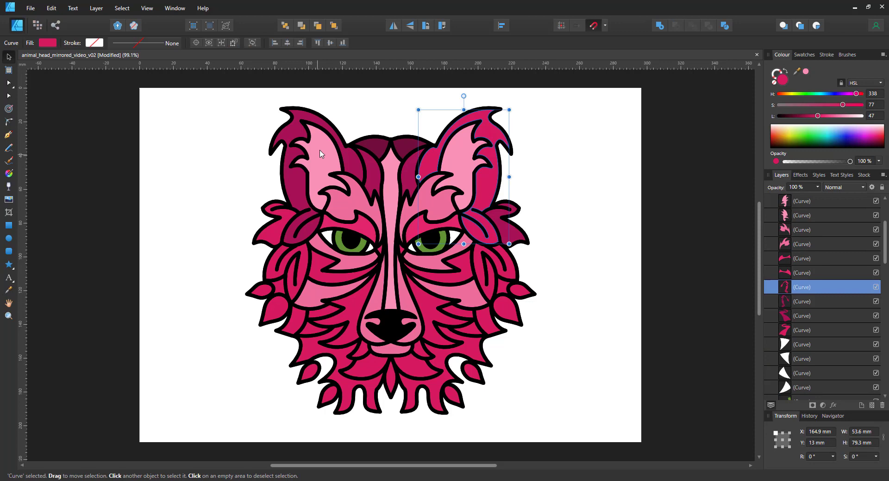
pyautogui.keyDown('shift'); pyautogui.click(296, 178); pyautogui.keyUp('shift')
pyautogui.press('i')
pyautogui.click(378, 143)
# Step: Fill the eight teardrop-shaped fur pieces along the sides and lower edge with the ear's deep maroon
pyautogui.press('v')
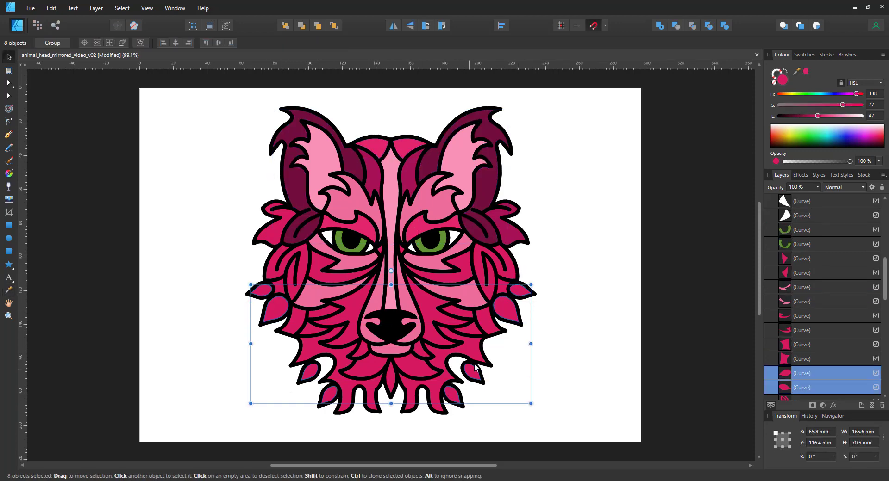
pyautogui.press('i')
pyautogui.click(475, 232)
# Step: Darken the two gap pieces between the cheek leaves and the side teardrops to black
pyautogui.press('v')
pyautogui.click(280, 288)
pyautogui.keyDown('shift'); pyautogui.click(502, 288); pyautogui.keyUp('shift')
pyautogui.moveTo(817, 116); pyautogui.dragTo(777, 116)
# Step: Fill both side tufts and the leaf shapes below them with dark crimson sampled from the right tuft
pyautogui.click(511, 236)
pyautogui.keyDown('shift'); pyautogui.click(279, 235); pyautogui.keyUp('shift')
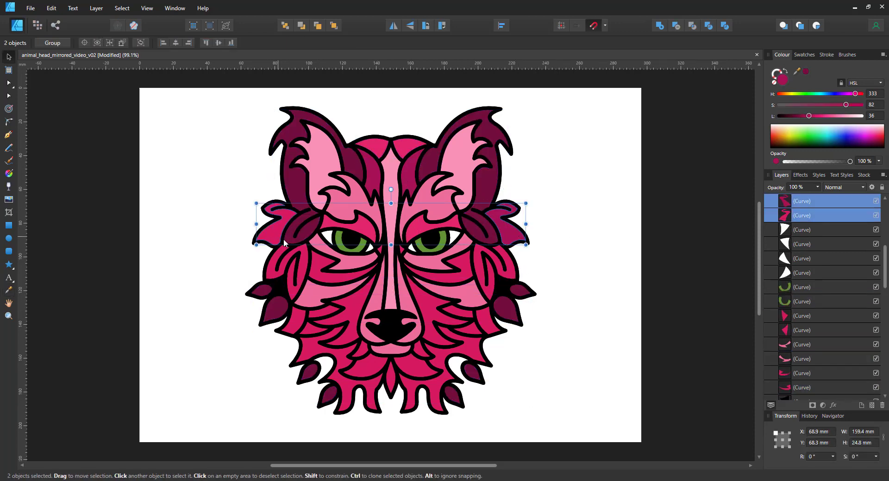
pyautogui.click(297, 294)
pyautogui.keyDown('shift'); pyautogui.click(484, 292); pyautogui.keyUp('shift')
pyautogui.press('i')
pyautogui.click(508, 234)
# Step: Fill the fur patches below the cheeks and the two chin patches with dark crimson
pyautogui.press('v')
pyautogui.click(325, 313)
pyautogui.keyDown('shift'); pyautogui.click(315, 329); pyautogui.keyUp('shift')
pyautogui.keyDown('shift'); pyautogui.click(466, 329); pyautogui.keyUp('shift')
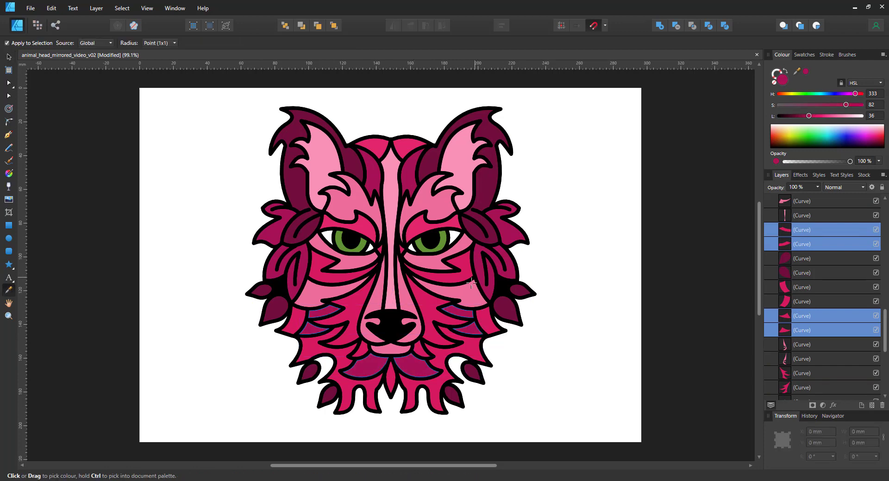
# Step: Fill the lower fur fringe and the side fur below the cheeks with the teardrops' deep maroon
pyautogui.press('v')
pyautogui.click(435, 389)
pyautogui.keyDown('shift'); pyautogui.click(346, 389); pyautogui.keyUp('shift')
pyautogui.keyDown('shift'); pyautogui.click(297, 320); pyautogui.keyUp('shift')
pyautogui.keyDown('shift'); pyautogui.click(484, 320); pyautogui.keyUp('shift')
pyautogui.press('i')
pyautogui.click(506, 307)
# Step: Recolour both irises orange with HSL values 24, 100, 51
pyautogui.press('v')
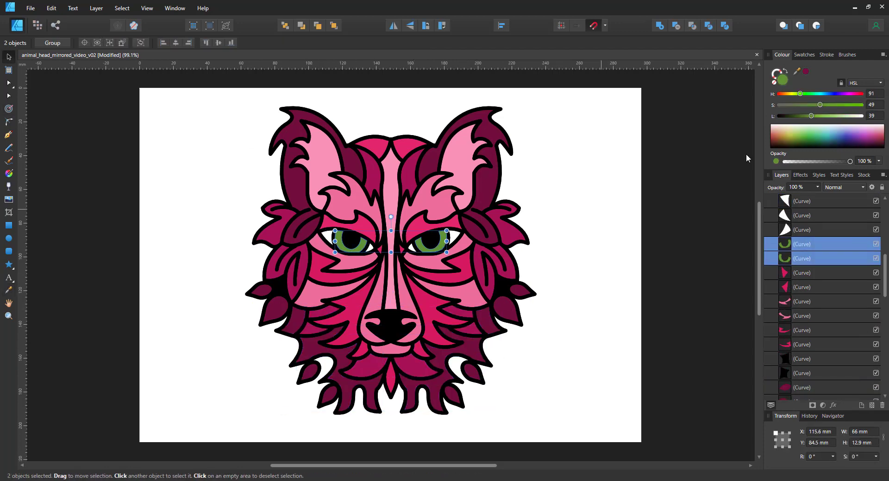
pyautogui.moveTo(800, 94); pyautogui.dragTo(785, 93)
pyautogui.moveTo(820, 106); pyautogui.dragTo(862, 105)
pyautogui.moveTo(811, 116); pyautogui.dragTo(821, 116)
pyautogui.click(666, 284)
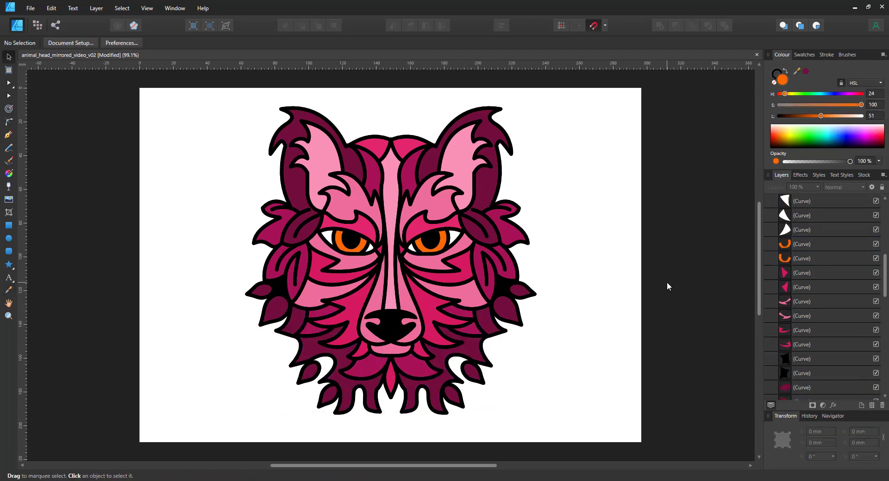
# Step: Select the dark crimson chin, cheek, forehead and side pieces and merge them into one shape with Add
pyautogui.click(366, 228)
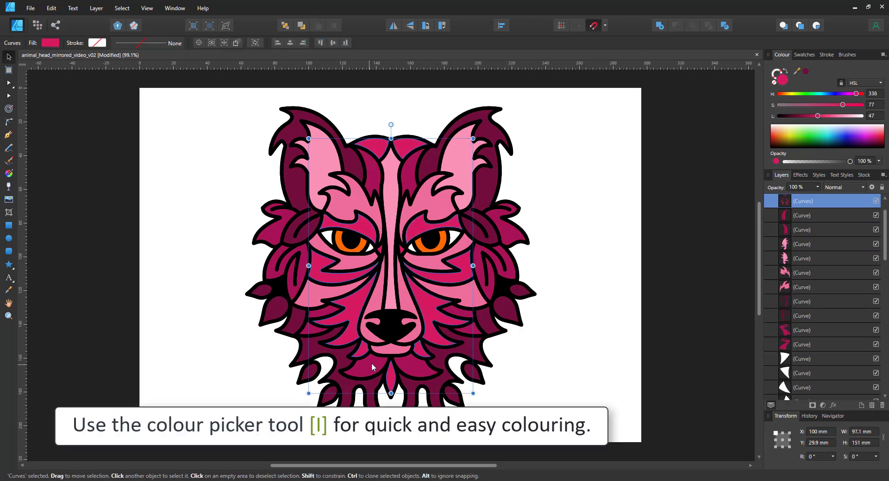
pyautogui.click(372, 365)
pyautogui.keyDown('shift'); pyautogui.click(411, 365); pyautogui.keyUp('shift')
pyautogui.keyDown('shift'); pyautogui.click(318, 312); pyautogui.keyUp('shift')
pyautogui.keyDown('shift'); pyautogui.click(463, 312); pyautogui.keyUp('shift')
pyautogui.keyDown('shift'); pyautogui.click(371, 172); pyautogui.keyUp('shift')
pyautogui.keyDown('shift'); pyautogui.click(409, 172); pyautogui.keyUp('shift')
pyautogui.keyDown('shift'); pyautogui.click(273, 234); pyautogui.keyUp('shift')
pyautogui.click(660, 26)
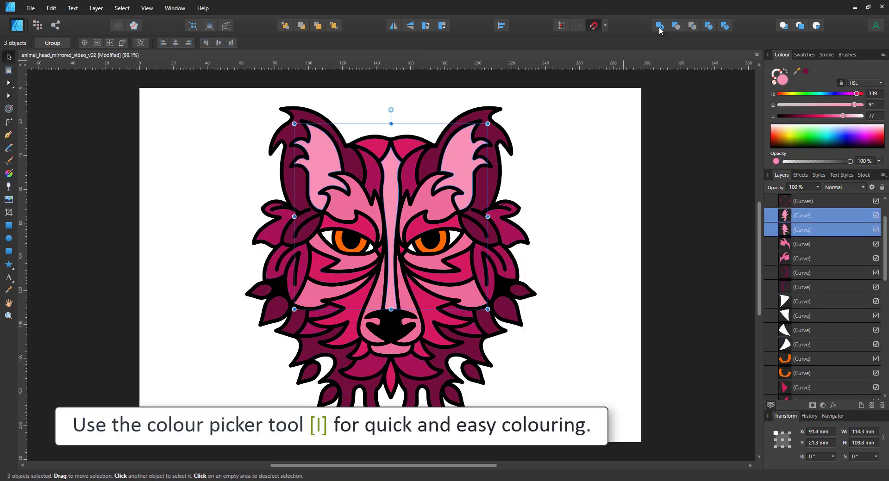
# Step: Merge the inner ears with the nose bridge, and the four eye whites together, using Add
pyautogui.click(660, 28)
pyautogui.click(797, 287)
pyautogui.keyDown('shift'); pyautogui.click(797, 331); pyautogui.keyUp('shift')
pyautogui.click(660, 27)
# Step: Merge the two irises into one shape and add the two remaining crimson pieces to the crimson shape
pyautogui.click(798, 302)
pyautogui.keyDown('shift'); pyautogui.click(797, 317); pyautogui.keyUp('shift')
pyautogui.click(660, 27)
pyautogui.click(797, 316)
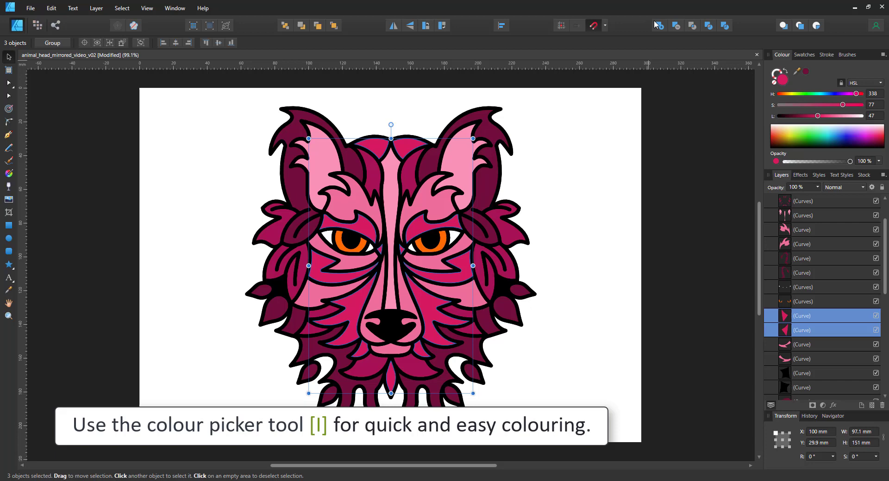
pyautogui.click(659, 25)
# Step: Select the deep maroon teardrops and lower fur pieces and merge them with Add
pyautogui.click(809, 387)
pyautogui.scroll(-4, 810, 382)
pyautogui.keyDown('ctrl'); pyautogui.click(807, 230); pyautogui.keyUp('ctrl')
pyautogui.keyDown('ctrl'); pyautogui.click(807, 273); pyautogui.keyUp('ctrl')
pyautogui.keyDown('ctrl'); pyautogui.click(807, 288); pyautogui.keyUp('ctrl')
pyautogui.keyDown('ctrl'); pyautogui.click(807, 301); pyautogui.keyUp('ctrl')
pyautogui.keyDown('ctrl'); pyautogui.click(806, 316); pyautogui.keyUp('ctrl')
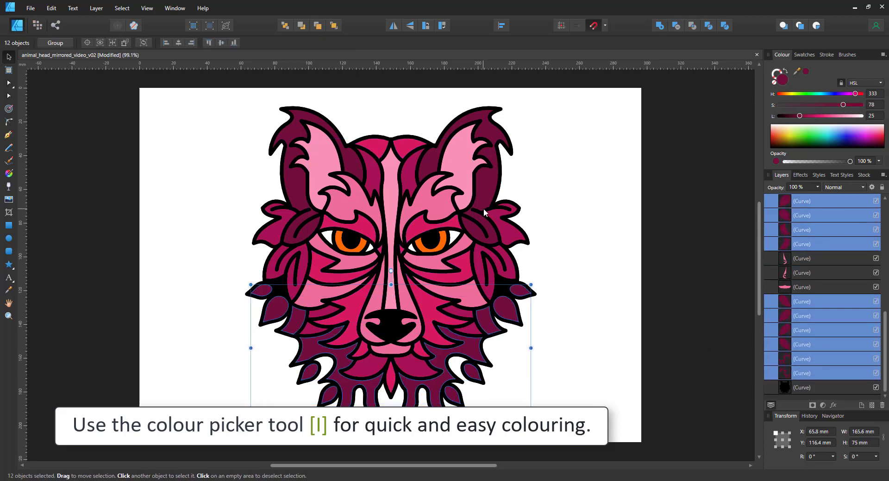
pyautogui.keyDown('shift'); pyautogui.click(487, 183); pyautogui.keyUp('shift')
pyautogui.click(659, 27)
# Step: Merge the brow, under-eye, cheek, muzzle and lip pieces in medium pink into one shape with Add
pyautogui.click(806, 259)
pyautogui.keyDown('ctrl'); pyautogui.click(805, 273); pyautogui.keyUp('ctrl')
pyautogui.keyDown('ctrl'); pyautogui.click(806, 318); pyautogui.keyUp('ctrl')
pyautogui.keyDown('ctrl'); pyautogui.click(806, 330); pyautogui.keyUp('ctrl')
pyautogui.keyDown('ctrl'); pyautogui.click(806, 345); pyautogui.keyUp('ctrl')
pyautogui.click(656, 26)
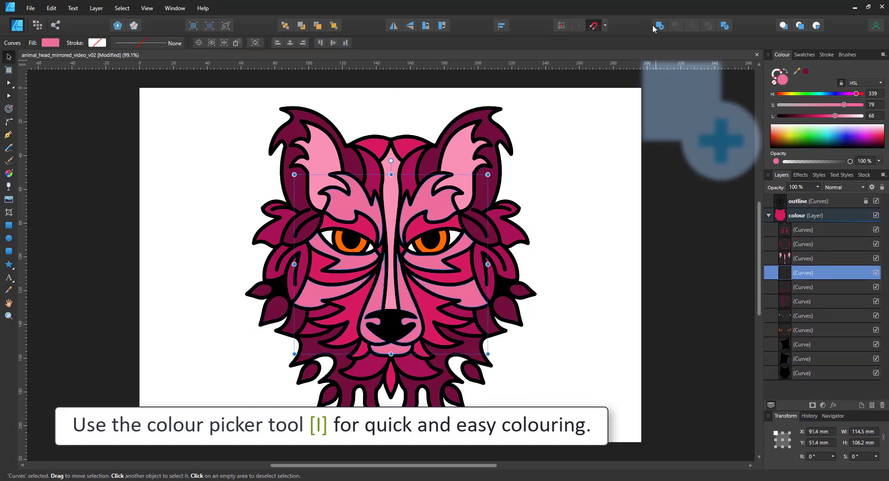
# Step: Merge the two deep maroon shapes into one and the three black shapes into another with Add
pyautogui.click(810, 288)
pyautogui.keyDown('ctrl'); pyautogui.click(811, 302); pyautogui.keyUp('ctrl')
pyautogui.click(658, 26)
pyautogui.click(805, 330)
pyautogui.keyDown('ctrl'); pyautogui.click(805, 345); pyautogui.keyUp('ctrl')
pyautogui.keyDown('ctrl'); pyautogui.click(803, 360); pyautogui.keyUp('ctrl')
pyautogui.click(659, 26)
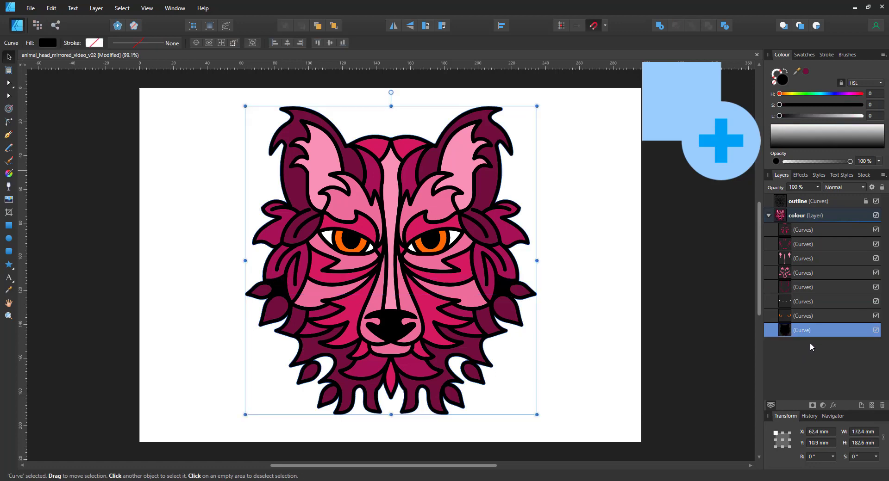
# Step: Unlock the outline and delete its nodes around the black gap beside the right side teardrops
pyautogui.click(857, 204)
pyautogui.press('z')
pyautogui.click(501, 287)
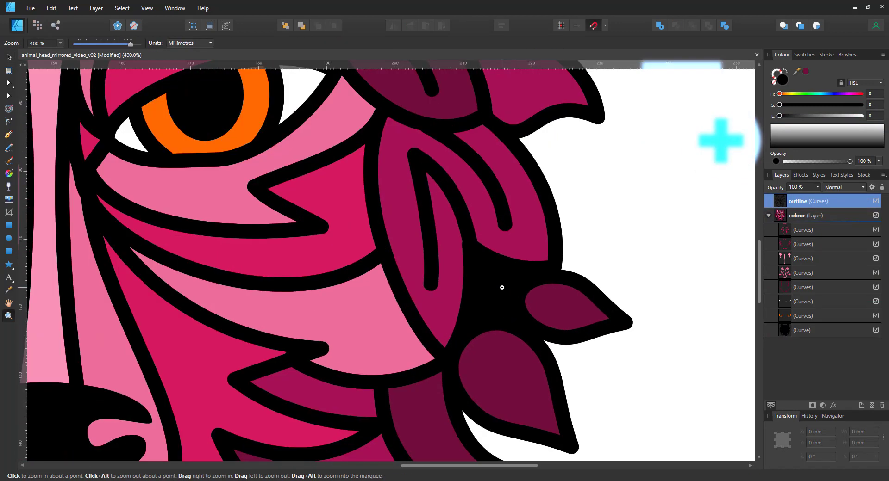
pyautogui.press('a')
pyautogui.moveTo(489, 281); pyautogui.dragTo(517, 322)
pyautogui.press('Delete')
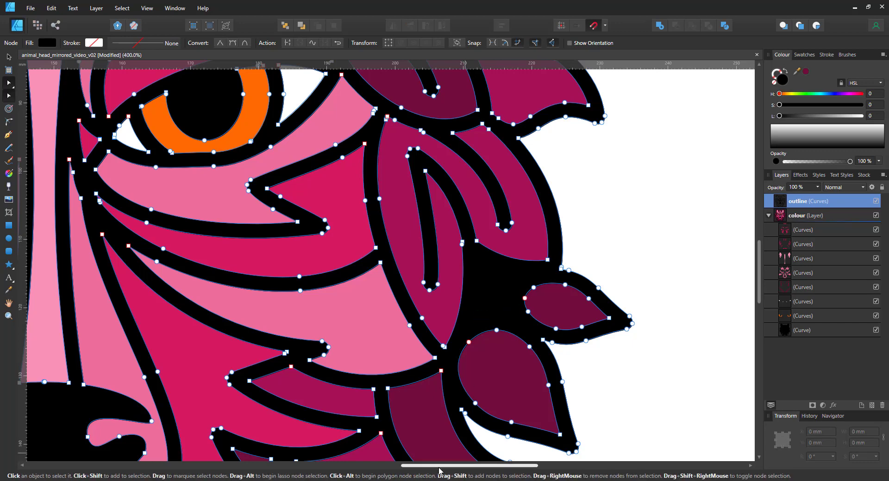
# Step: Delete the outline's nodes around the matching black gap beside the left side teardrops
pyautogui.moveTo(439, 468); pyautogui.dragTo(273, 467)
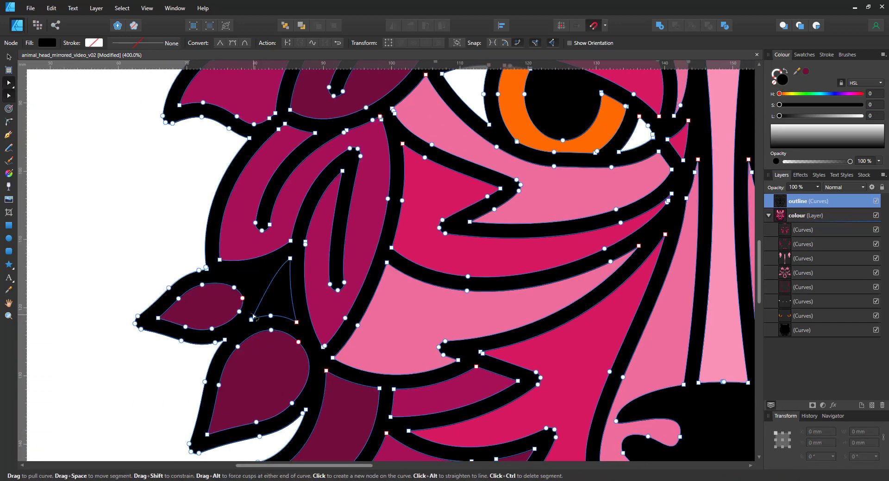
pyautogui.click(251, 320)
pyautogui.press('Delete')
pyautogui.moveTo(267, 305); pyautogui.dragTo(303, 327)
pyautogui.press('Delete')
pyautogui.hotkey('ctrl', '0')
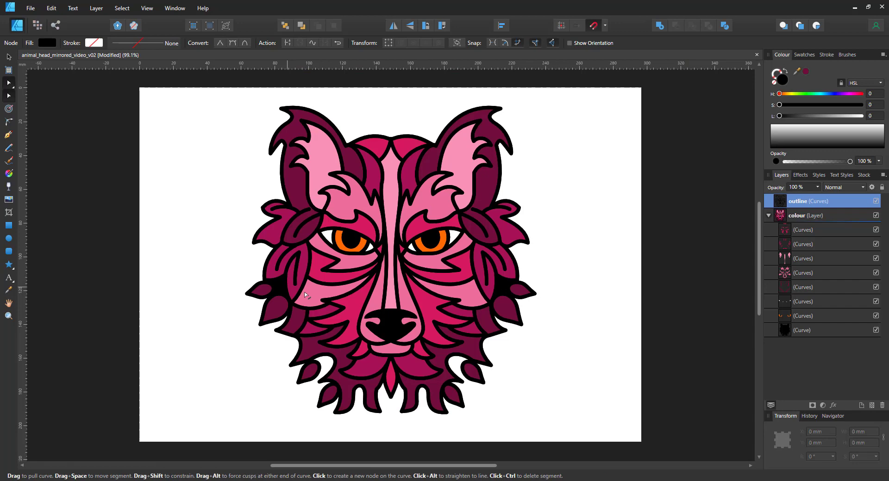
# Step: Hide the orange iris shapes and subtract the white eye-corner shapes from the black face silhouette
pyautogui.hotkey('ctrl', 'a')
pyautogui.click(831, 316)
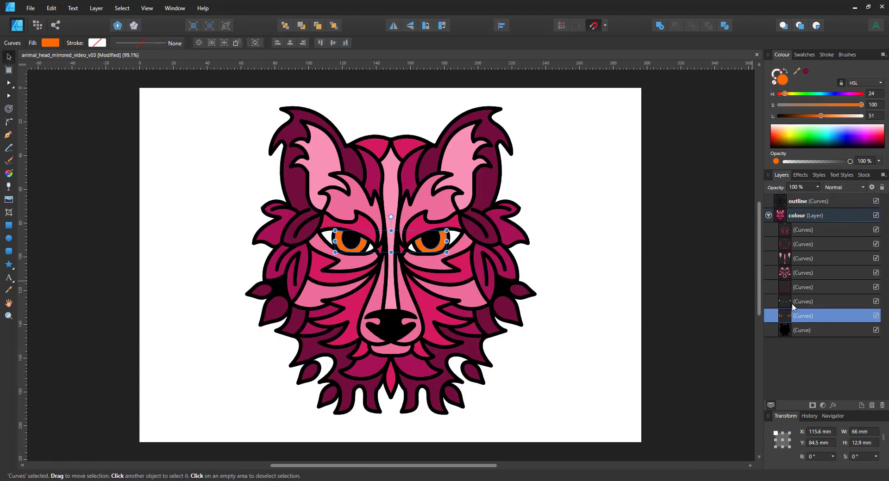
pyautogui.click(875, 315)
pyautogui.click(835, 303)
pyautogui.keyDown('ctrl'); pyautogui.click(818, 332); pyautogui.keyUp('ctrl')
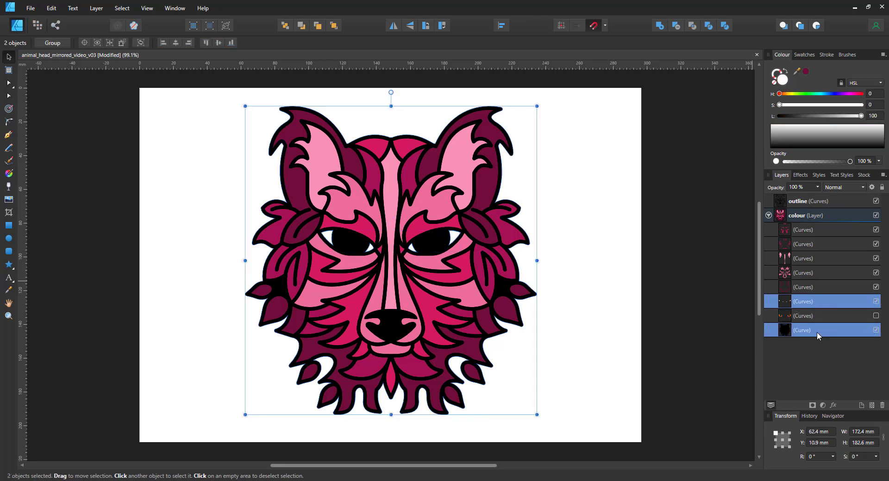
pyautogui.click(673, 27)
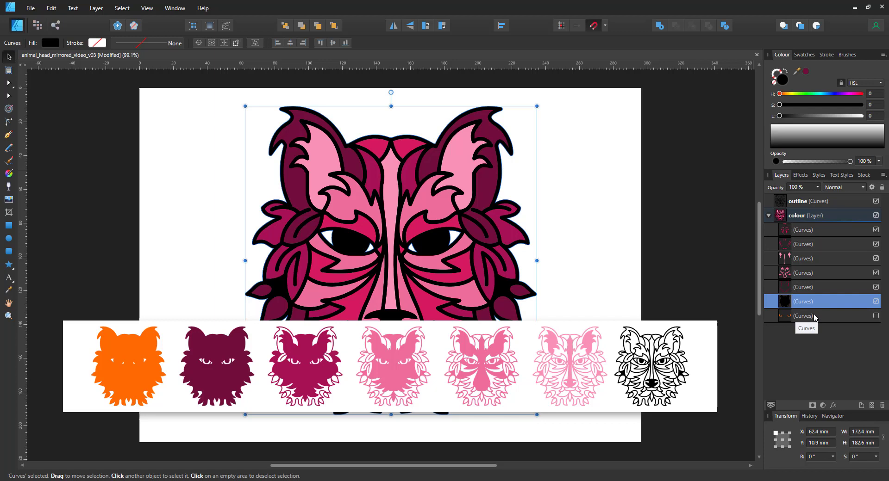
# Step: Send the cut silhouette beneath the orange iris shapes and make the irises visible again
pyautogui.hotkey('ctrl', '[')
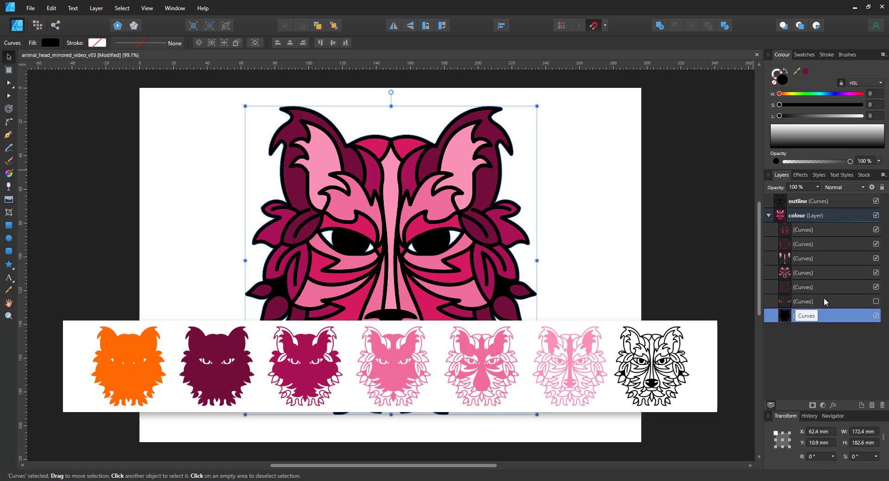
pyautogui.click(824, 302)
pyautogui.click(876, 302)
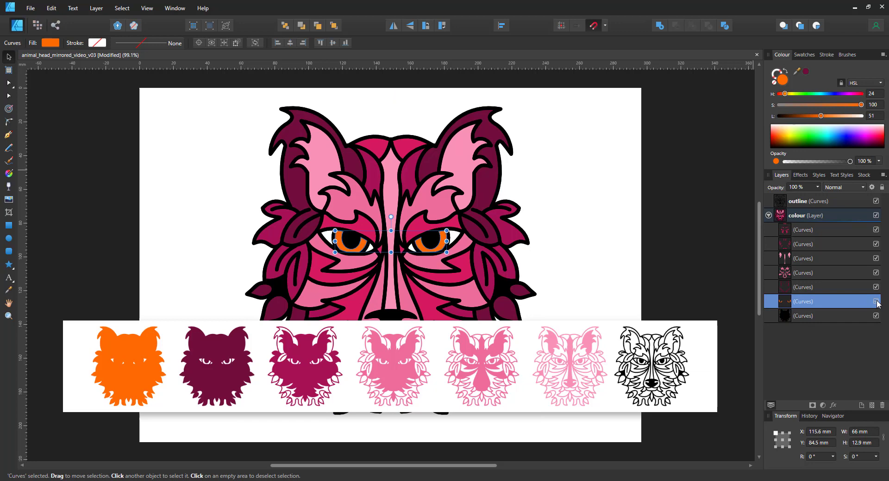
# Step: Fill the silhouette with the orange sampled from the irises and merge the iris shapes into it
pyautogui.click(830, 317)
pyautogui.press('i')
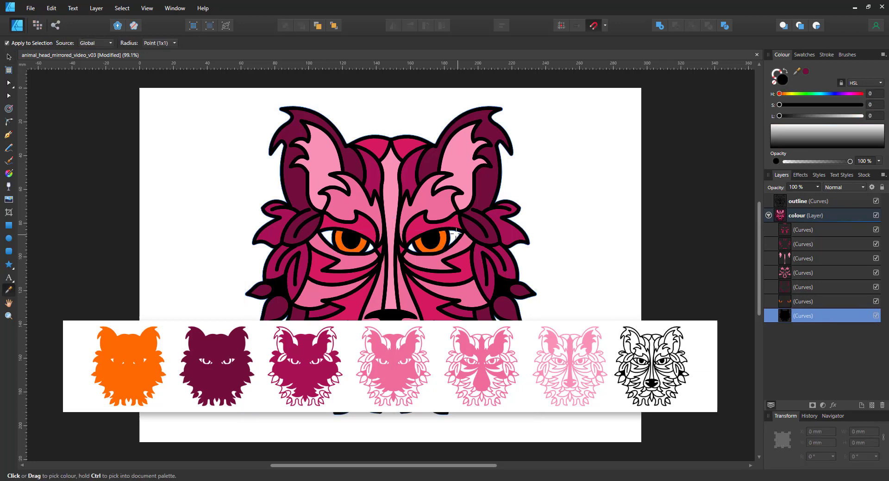
pyautogui.click(446, 234)
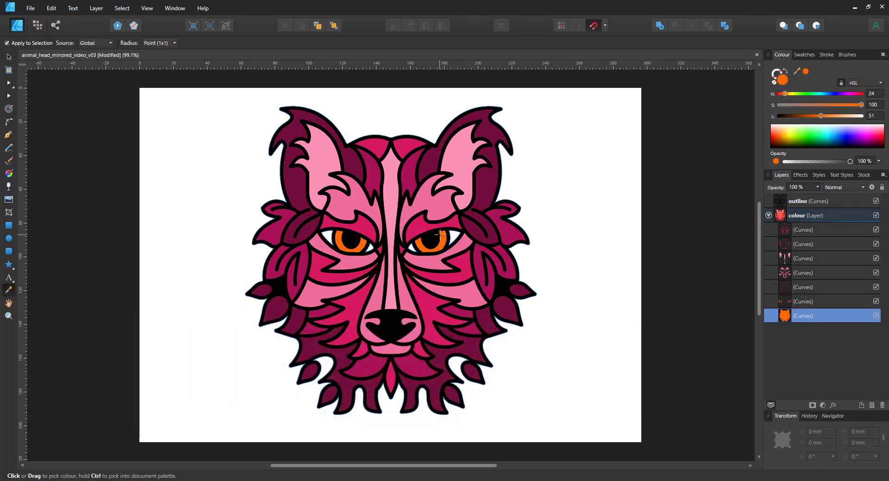
pyautogui.click(12, 59)
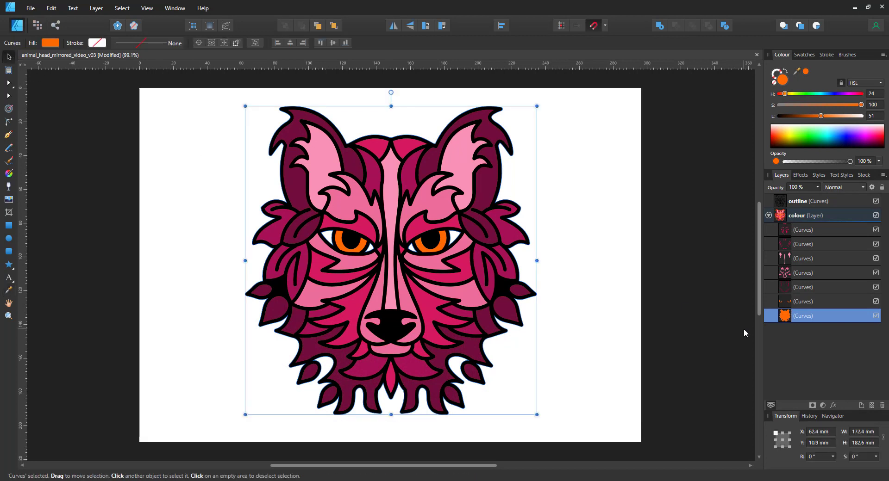
pyautogui.click(800, 303)
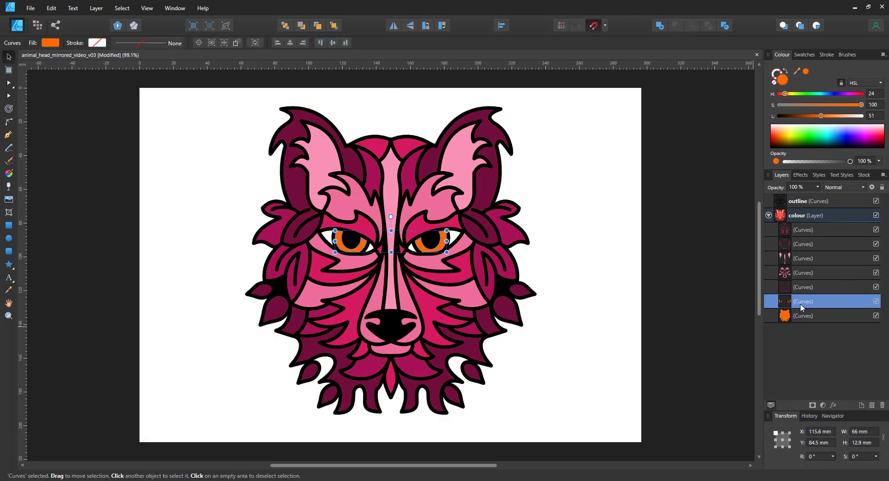
pyautogui.hotkey('ctrl', 'e')
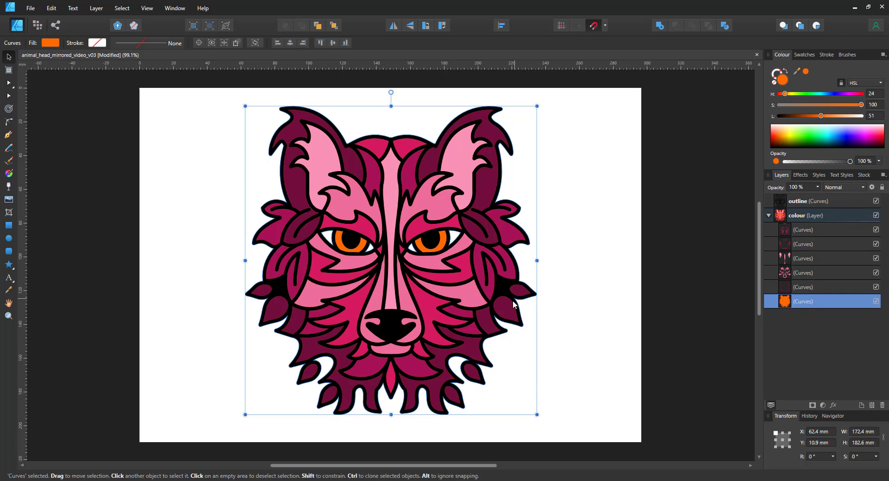
# Step: Add a duplicate of the outline to the deep maroon shape and place the result just above the orange silhouette
pyautogui.click(504, 309)
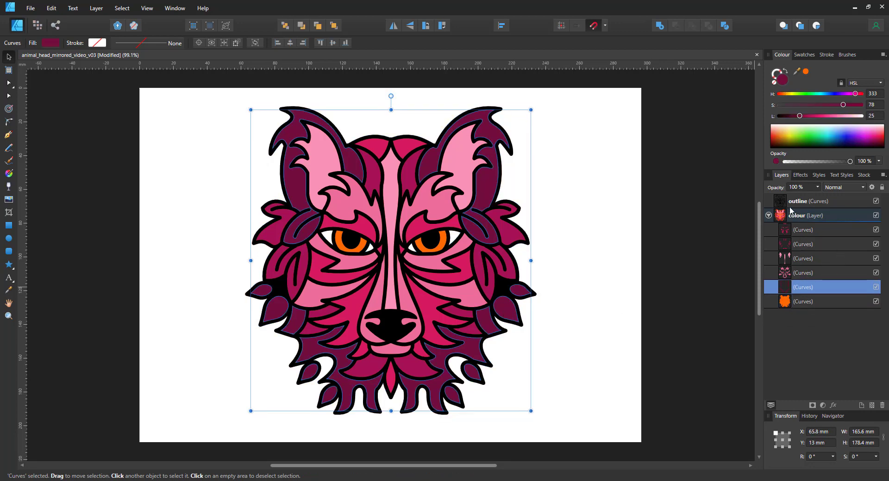
pyautogui.click(827, 203)
pyautogui.hotkey('ctrl', 'j')
pyautogui.keyDown('ctrl'); pyautogui.click(807, 301); pyautogui.keyUp('ctrl')
pyautogui.click(661, 26)
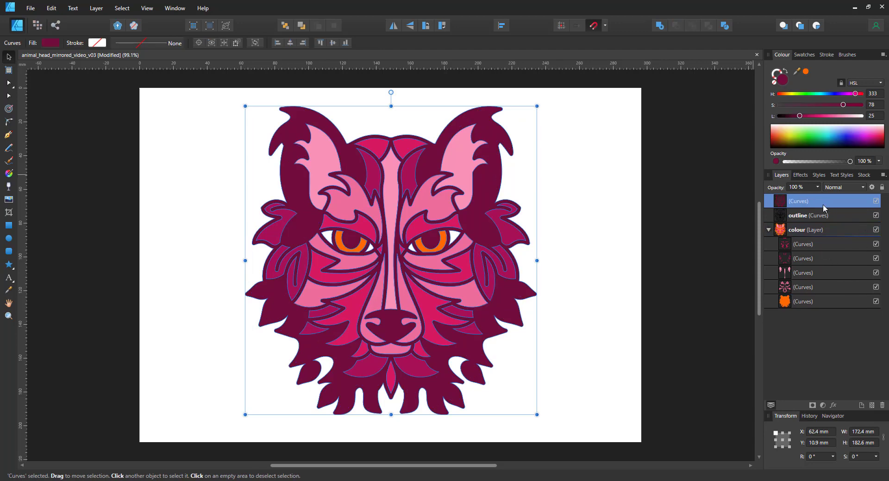
pyautogui.moveTo(823, 205); pyautogui.dragTo(822, 221)
pyautogui.moveTo(821, 216); pyautogui.dragTo(809, 293)
# Step: Hide the black outline and the four pink and raspberry shapes above the deep maroon one
pyautogui.click(876, 273)
pyautogui.click(876, 259)
pyautogui.click(876, 245)
pyautogui.click(876, 230)
pyautogui.click(876, 202)
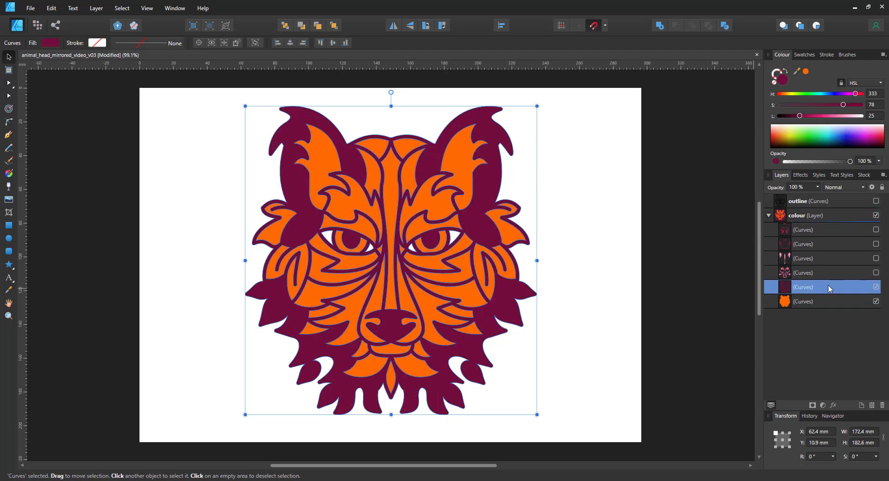
# Step: Add duplicates of the four hidden colour shapes to the deep maroon shape and place it just above the orange silhouette
pyautogui.click(800, 274)
pyautogui.keyDown('shift'); pyautogui.click(807, 236); pyautogui.keyUp('shift')
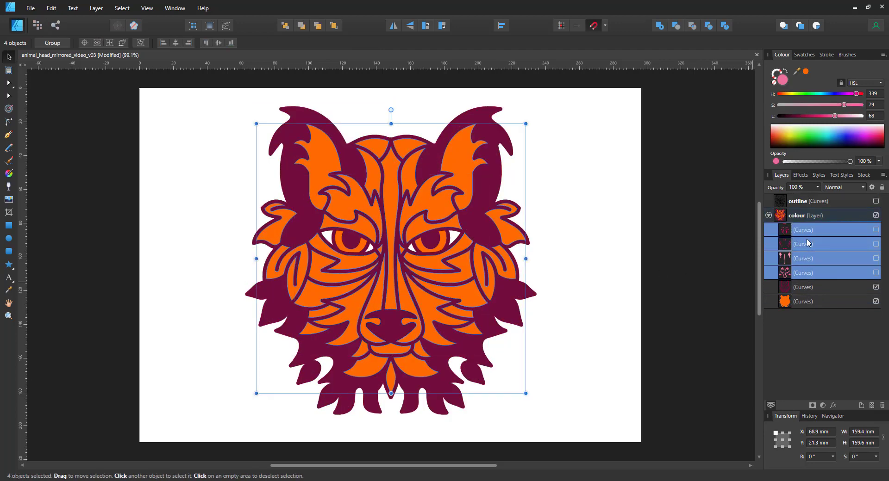
pyautogui.hotkey('ctrl', 'j')
pyautogui.keyDown('ctrl'); pyautogui.click(813, 344); pyautogui.keyUp('ctrl')
pyautogui.click(661, 27)
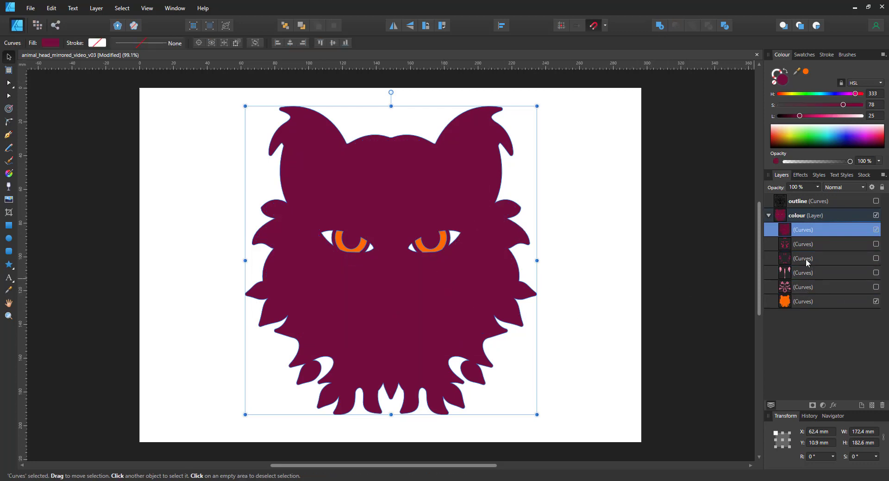
pyautogui.moveTo(806, 259); pyautogui.dragTo(808, 284)
# Step: Make the four pink and raspberry shapes in the colour layer visible again
pyautogui.click(876, 229)
pyautogui.click(876, 244)
pyautogui.click(876, 259)
pyautogui.click(875, 273)
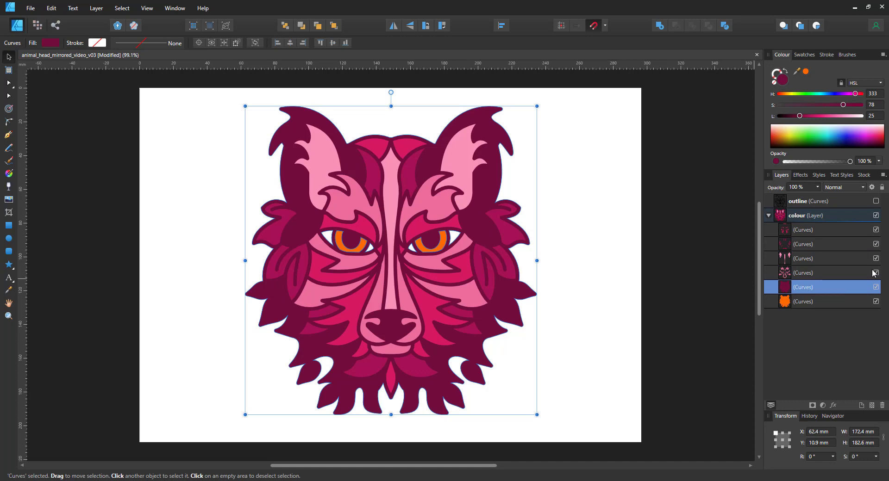
# Step: Move the raspberry shape down the stack to just above the deep maroon shape
pyautogui.click(797, 246)
pyautogui.hotkey('ctrl', '[')
pyautogui.hotkey('ctrl', '[')
# Step: Add duplicates of the outline and the three pink shapes to the raspberry shape above the deep maroon one
pyautogui.click(803, 201)
pyautogui.keyDown('ctrl'); pyautogui.click(799, 244); pyautogui.keyUp('ctrl')
pyautogui.keyDown('ctrl'); pyautogui.click(800, 230); pyautogui.keyUp('ctrl')
pyautogui.keyDown('ctrl'); pyautogui.click(800, 258); pyautogui.keyUp('ctrl')
pyautogui.hotkey('ctrl', 'j')
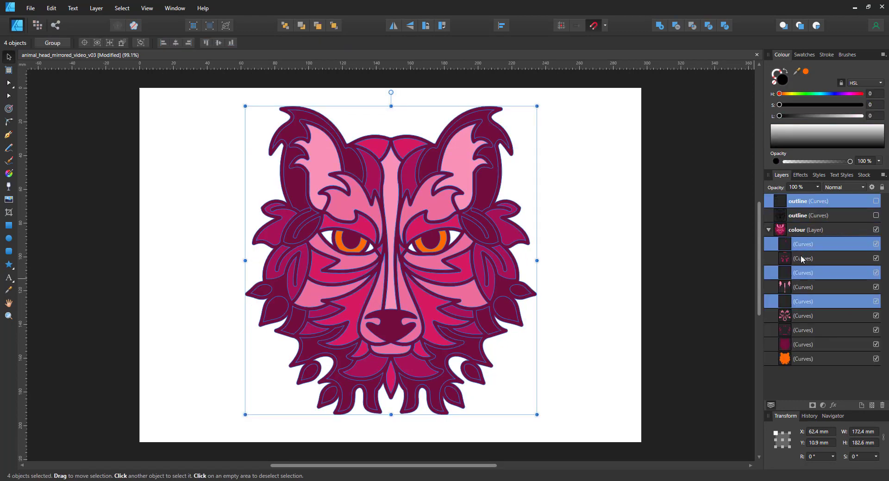
pyautogui.keyDown('ctrl'); pyautogui.click(807, 331); pyautogui.keyUp('ctrl')
pyautogui.click(661, 26)
pyautogui.click(804, 204)
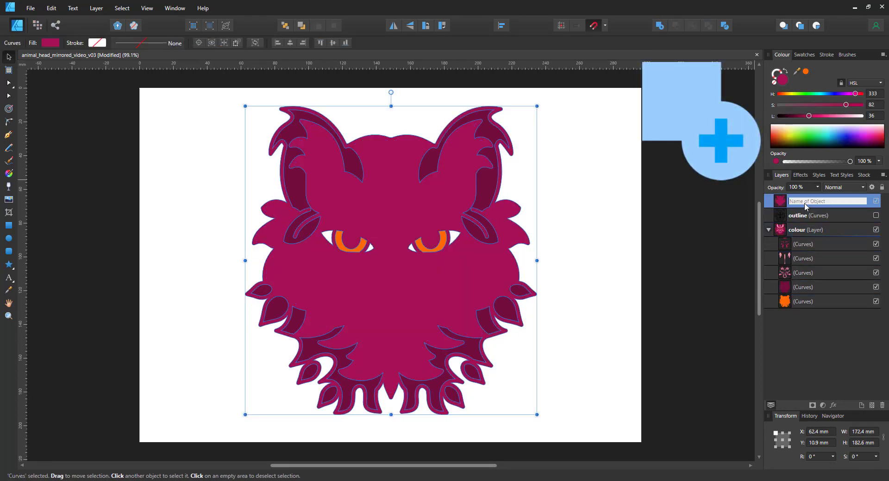
# Step: Try to add duplicates of the outline and the hot pink and light pink shapes to the medium pink shape
pyautogui.hotkey('ctrl', 'z')
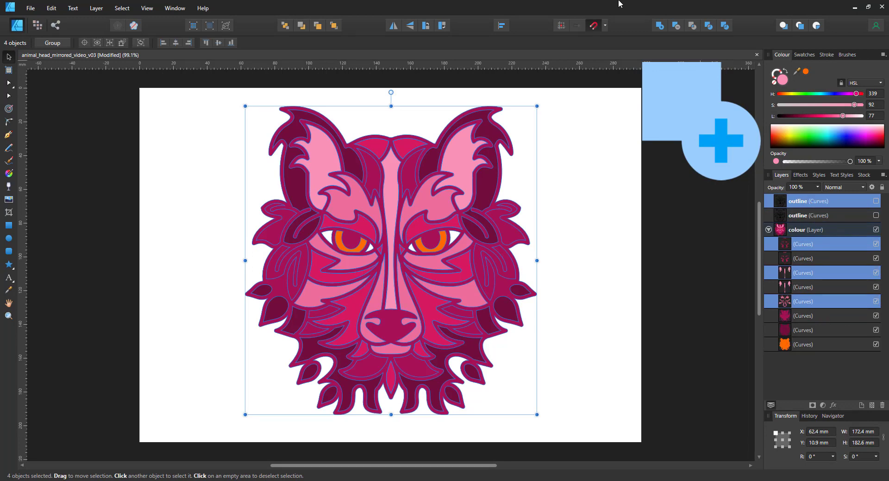
pyautogui.click(661, 25)
pyautogui.moveTo(802, 202); pyautogui.dragTo(800, 265)
pyautogui.click(803, 233)
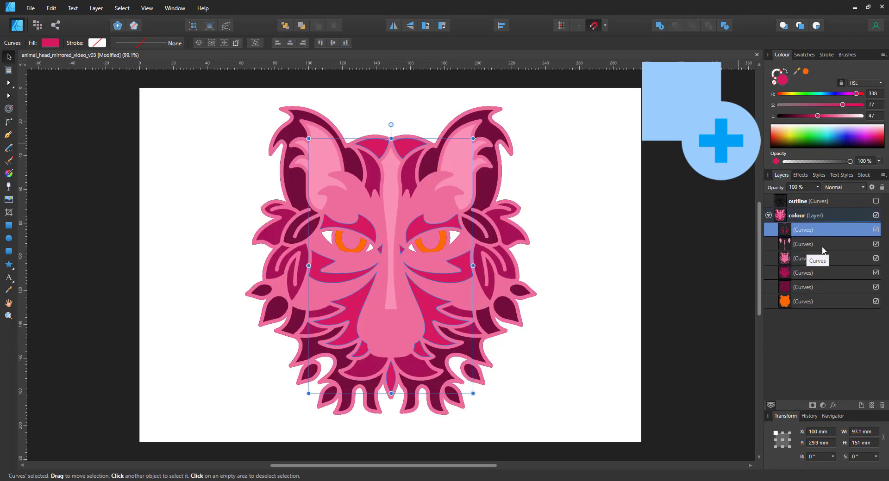
pyautogui.click(805, 259)
pyautogui.hotkey('ctrl', 'z')
pyautogui.hotkey('ctrl', 'z')
# Step: Move the hot pink shape below the light and medium pink shapes, just above the raspberry one
pyautogui.keyDown('ctrl'); pyautogui.click(801, 301); pyautogui.keyUp('ctrl')
pyautogui.click(661, 25)
pyautogui.click(806, 232)
pyautogui.moveTo(802, 203); pyautogui.dragTo(808, 265)
# Step: Add duplicates of the outline, light pink and medium pink shapes to the hot pink shape, keeping it above the raspberry one
pyautogui.click(810, 245)
pyautogui.keyDown('ctrl'); pyautogui.click(811, 231); pyautogui.keyUp('ctrl')
pyautogui.keyDown('ctrl'); pyautogui.click(809, 202); pyautogui.keyUp('ctrl')
pyautogui.hotkey('ctrl', 'j')
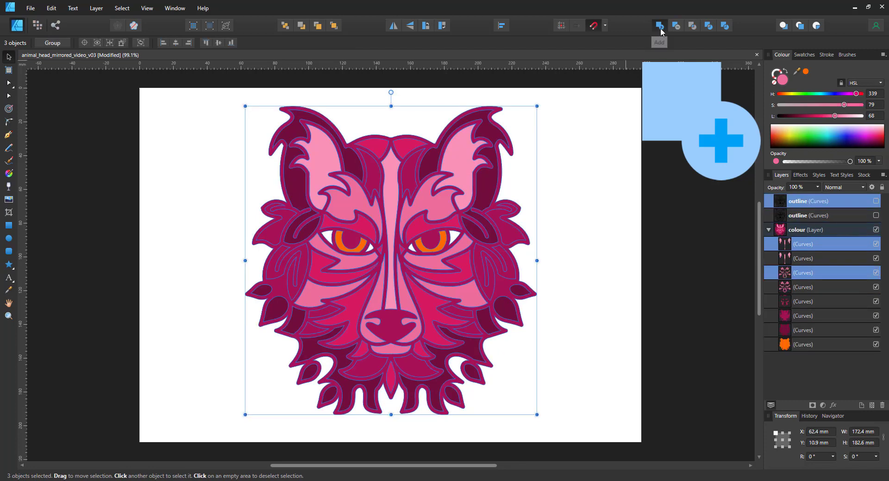
pyautogui.click(661, 29)
pyautogui.click(809, 253)
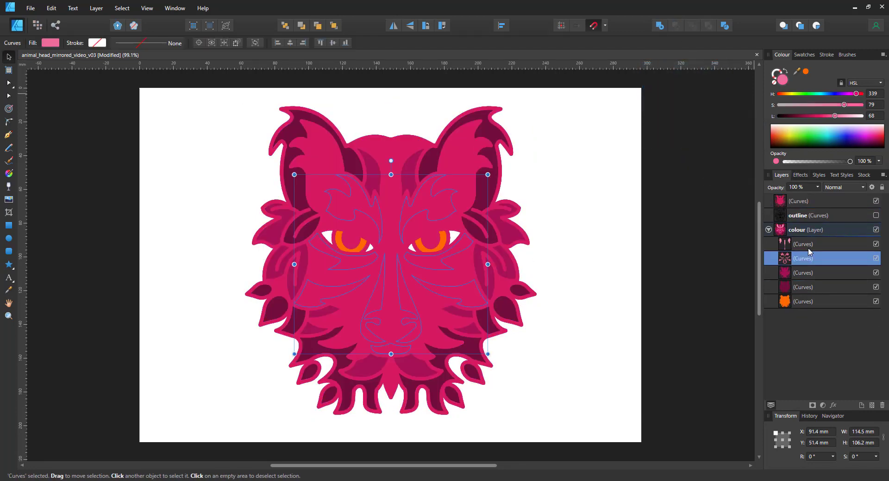
pyautogui.hotkey('ctrl', 'z')
# Step: Add duplicates of the outline and the light pink shape to the medium pink shape and place it beneath the light pink one
pyautogui.click(808, 244)
pyautogui.keyDown('ctrl'); pyautogui.click(810, 201); pyautogui.keyUp('ctrl')
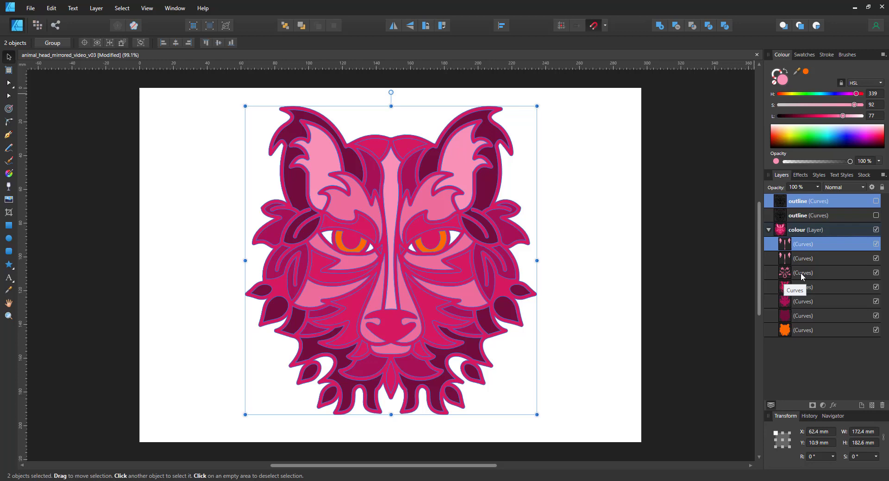
pyautogui.keyDown('ctrl'); pyautogui.click(801, 274); pyautogui.keyUp('ctrl')
pyautogui.click(661, 27)
pyautogui.moveTo(797, 233); pyautogui.dragTo(798, 250)
pyautogui.click(799, 230)
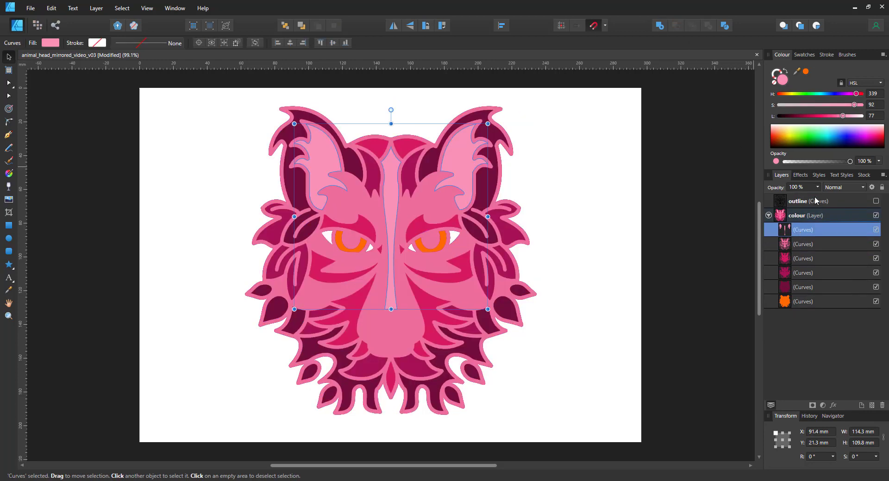
# Step: Duplicate the outline into the colour layer and add it to the light pink shape
pyautogui.click(816, 199)
pyautogui.hotkey('ctrl', 'j')
pyautogui.moveTo(814, 201); pyautogui.dragTo(807, 237)
pyautogui.keyDown('ctrl'); pyautogui.click(806, 245); pyautogui.keyUp('ctrl')
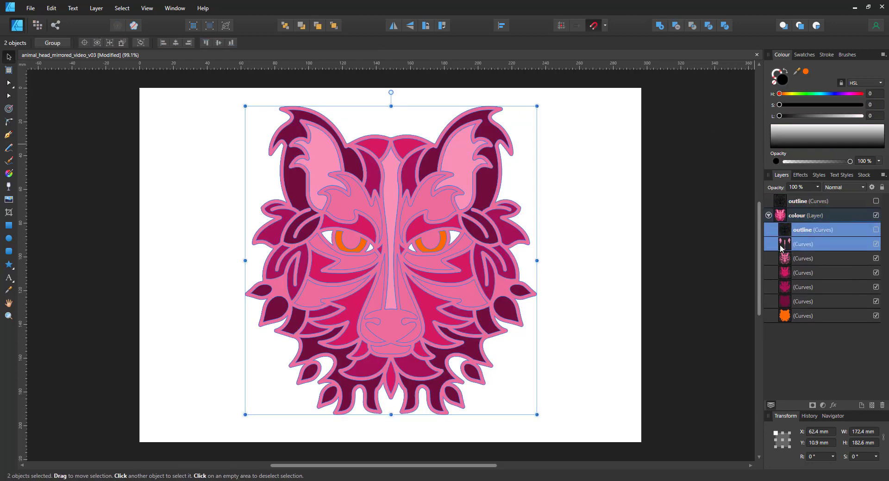
pyautogui.hotkey('ctrl', 'z')
# Step: Compare the artwork with and without the outline, then hide the six colour shapes from orange up to light pink
pyautogui.click(876, 201)
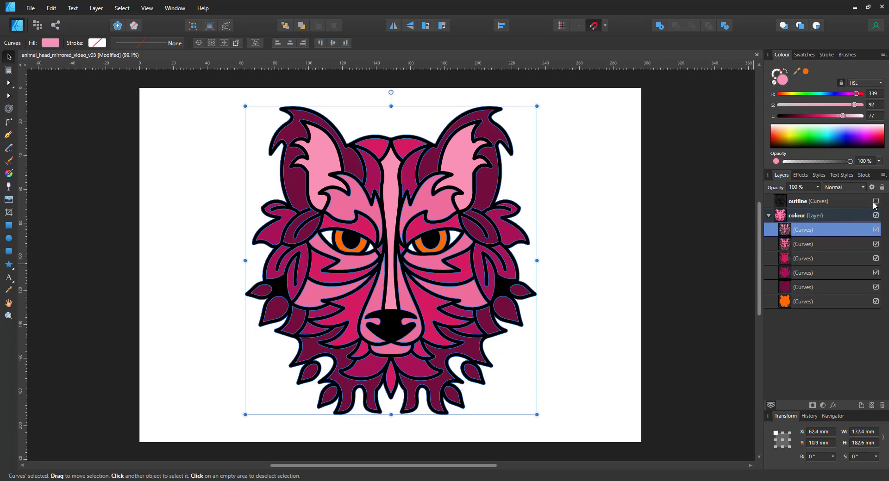
pyautogui.click(874, 202)
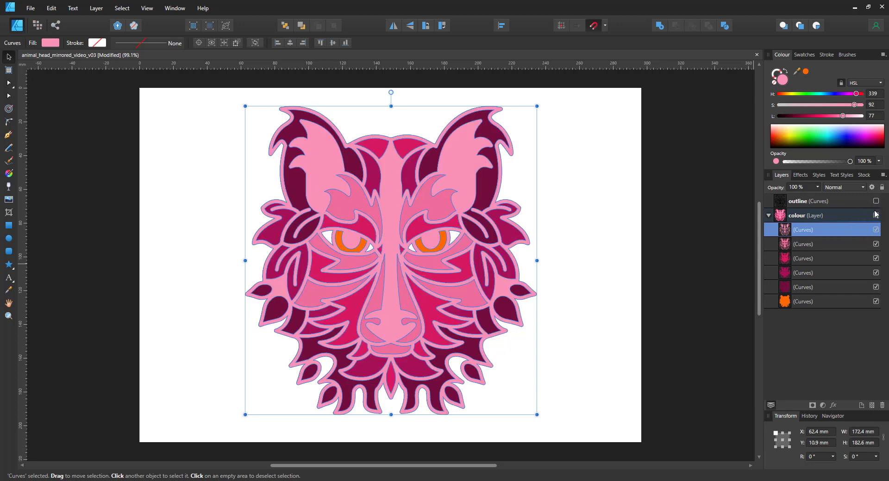
pyautogui.click(876, 301)
pyautogui.click(876, 287)
pyautogui.click(876, 273)
pyautogui.click(875, 259)
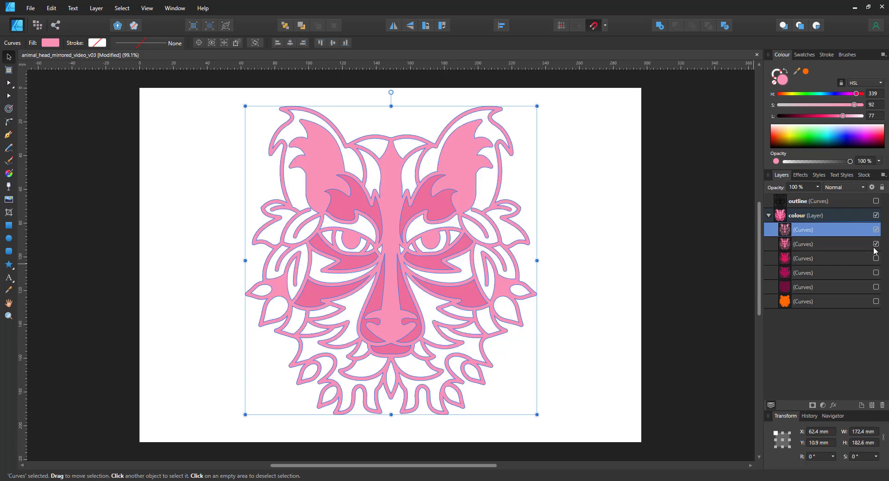
pyautogui.click(876, 244)
pyautogui.click(876, 230)
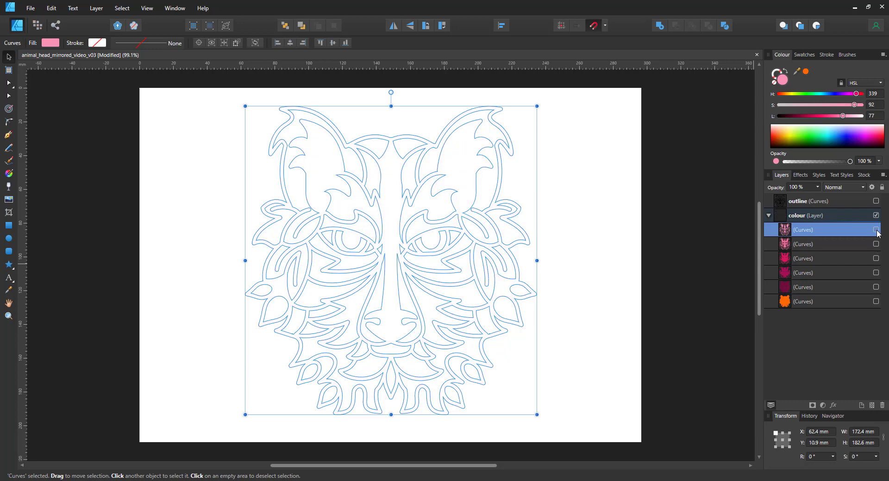
# Step: Examine the black outline, the light pink shape and the medium pink shape in isolation, one after another
pyautogui.click(875, 201)
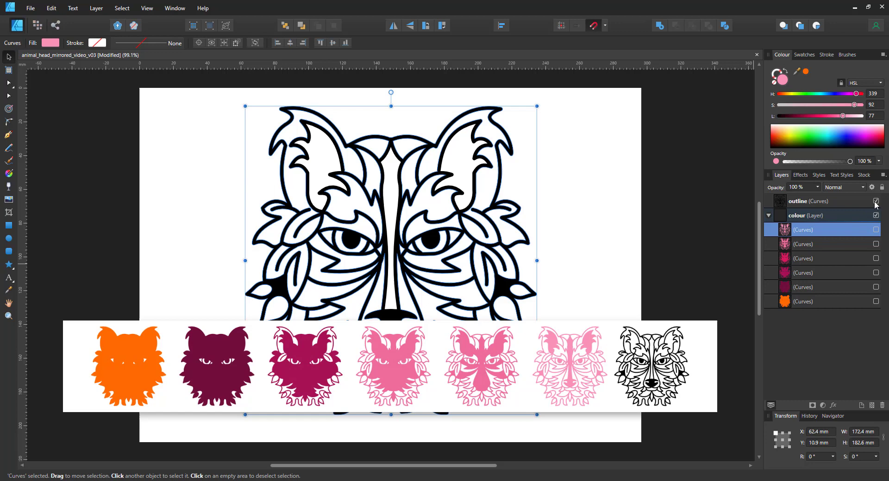
pyautogui.click(876, 201)
pyautogui.click(876, 230)
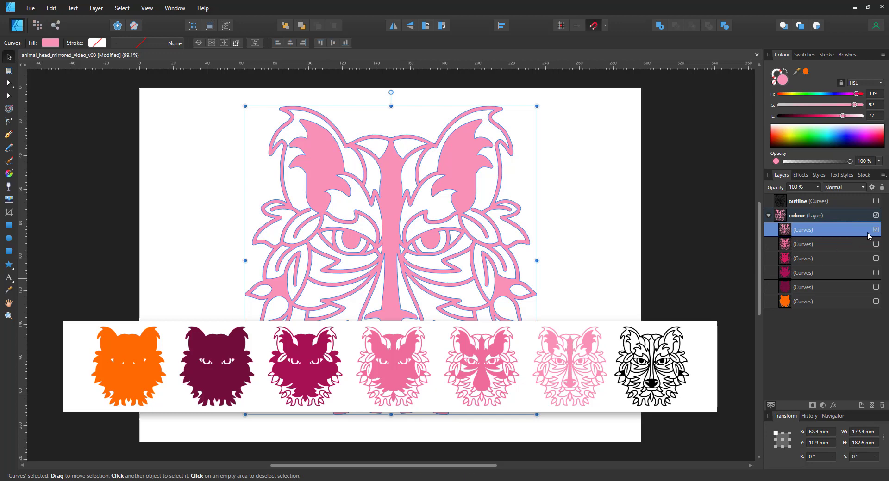
pyautogui.click(875, 229)
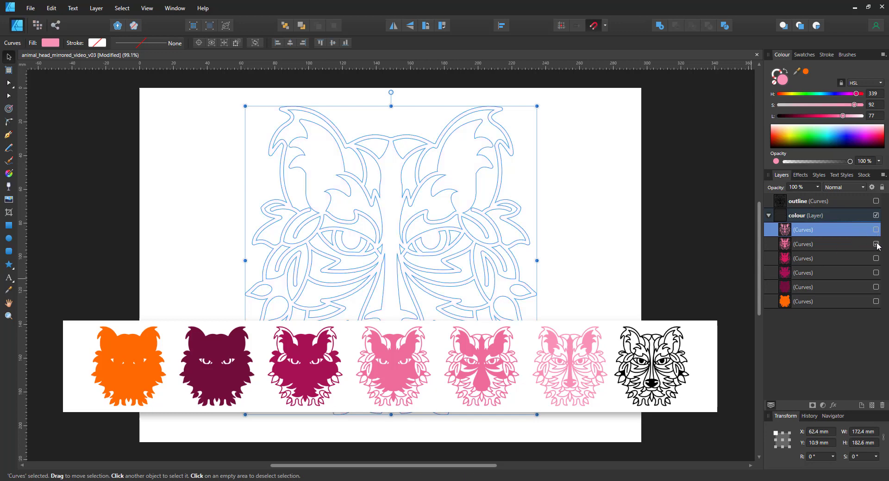
pyautogui.click(876, 244)
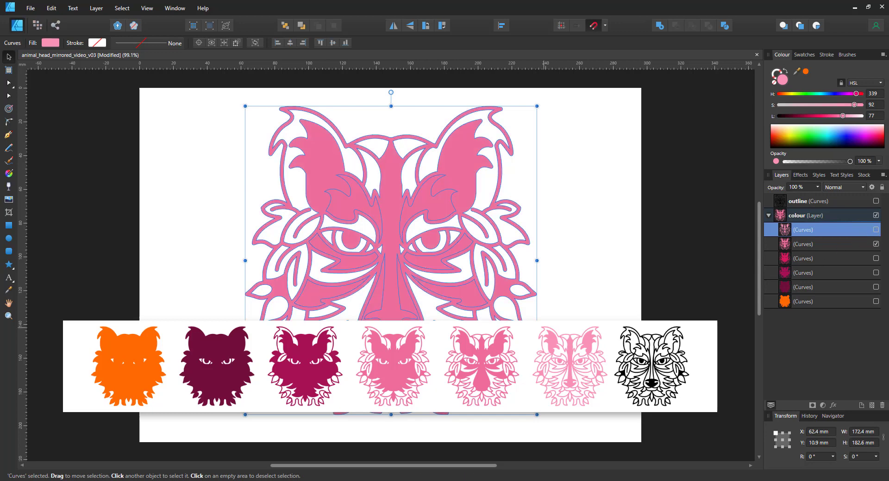
pyautogui.click(876, 244)
# Step: Examine the hot pink, raspberry, deep maroon and orange shapes in isolation, one after another
pyautogui.click(875, 259)
pyautogui.click(855, 263)
pyautogui.click(876, 258)
pyautogui.click(876, 272)
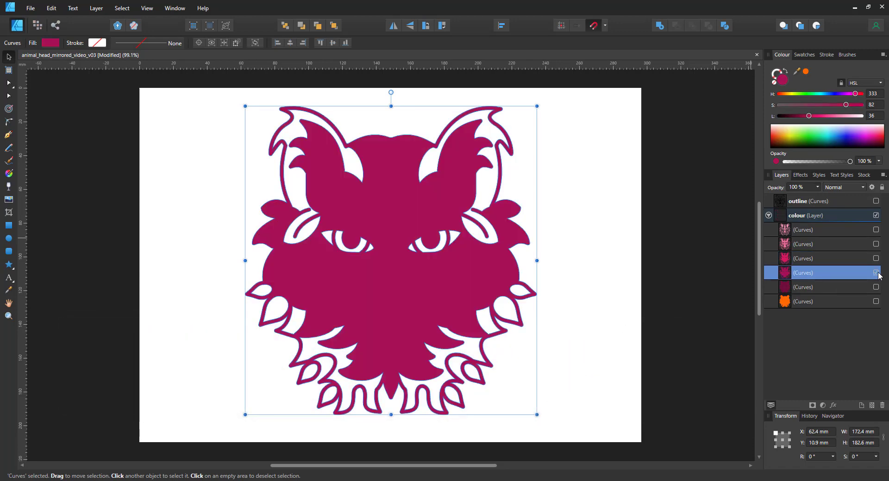
pyautogui.click(875, 272)
pyautogui.click(876, 287)
pyautogui.click(876, 287)
pyautogui.click(876, 301)
pyautogui.click(699, 307)
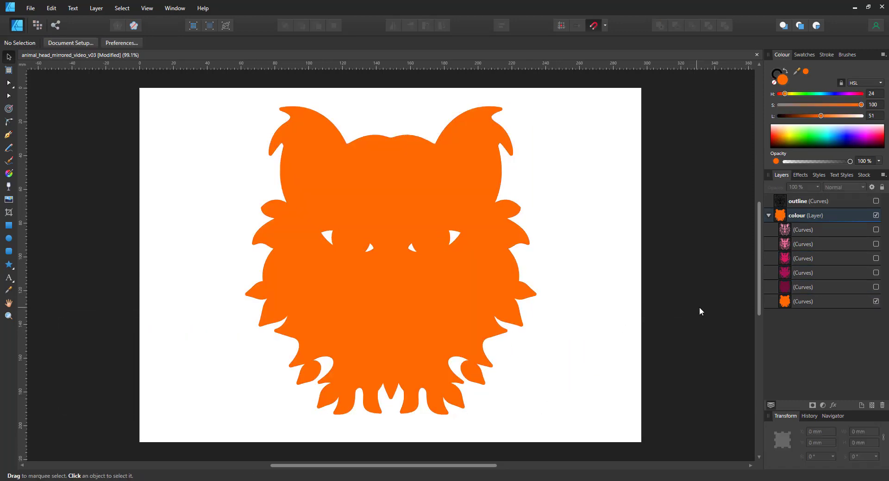
# Step: Make the other five colour shapes above the orange silhouette and the black outline visible again
pyautogui.click(846, 302)
pyautogui.click(875, 287)
pyautogui.click(876, 272)
pyautogui.click(876, 258)
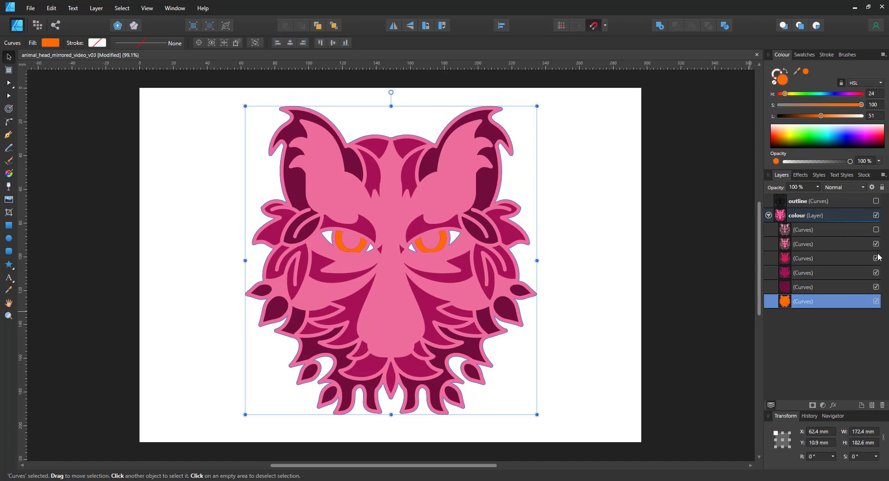
pyautogui.click(876, 244)
pyautogui.click(876, 230)
pyautogui.click(876, 201)
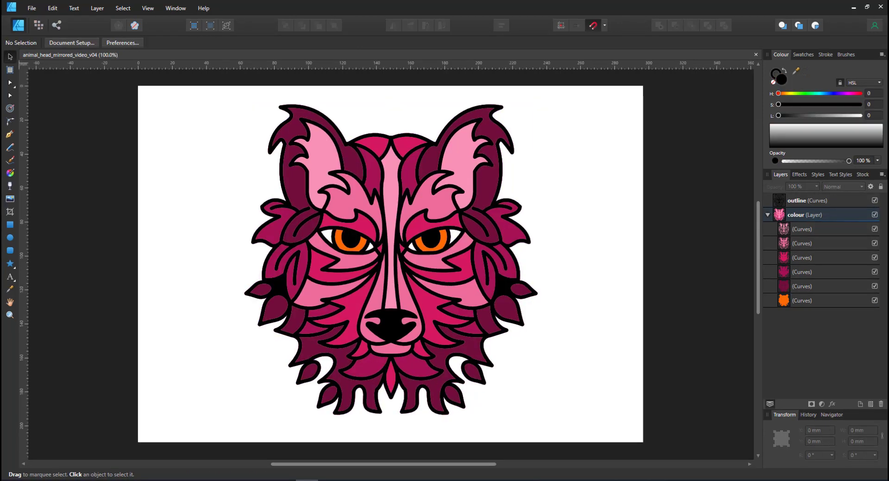